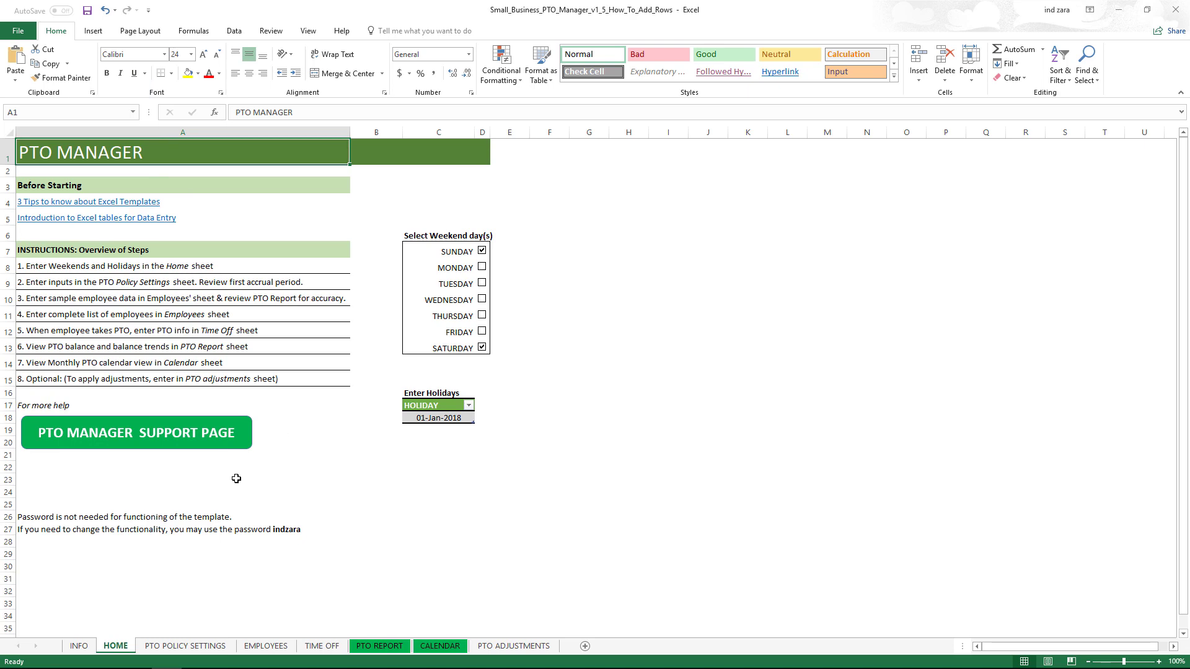
{"action": "left_click", "coordinate": [167, 646]}
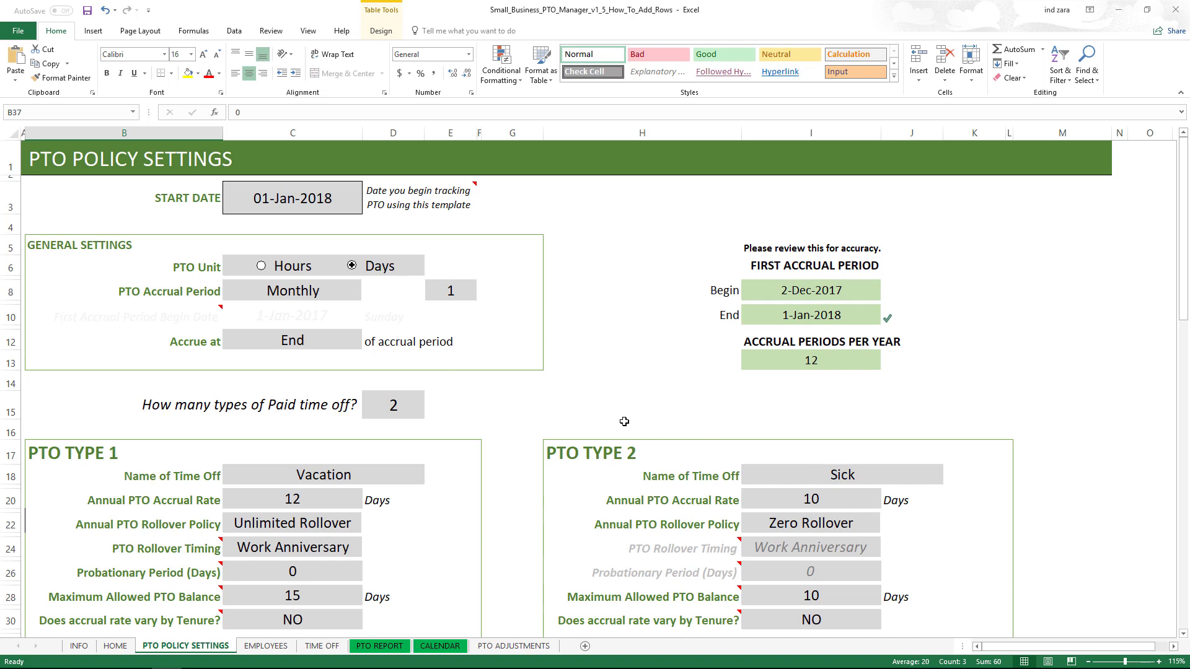
{"action": "scroll", "coordinate": [579, 412], "scroll_direction": "down", "scroll_amount": 2}
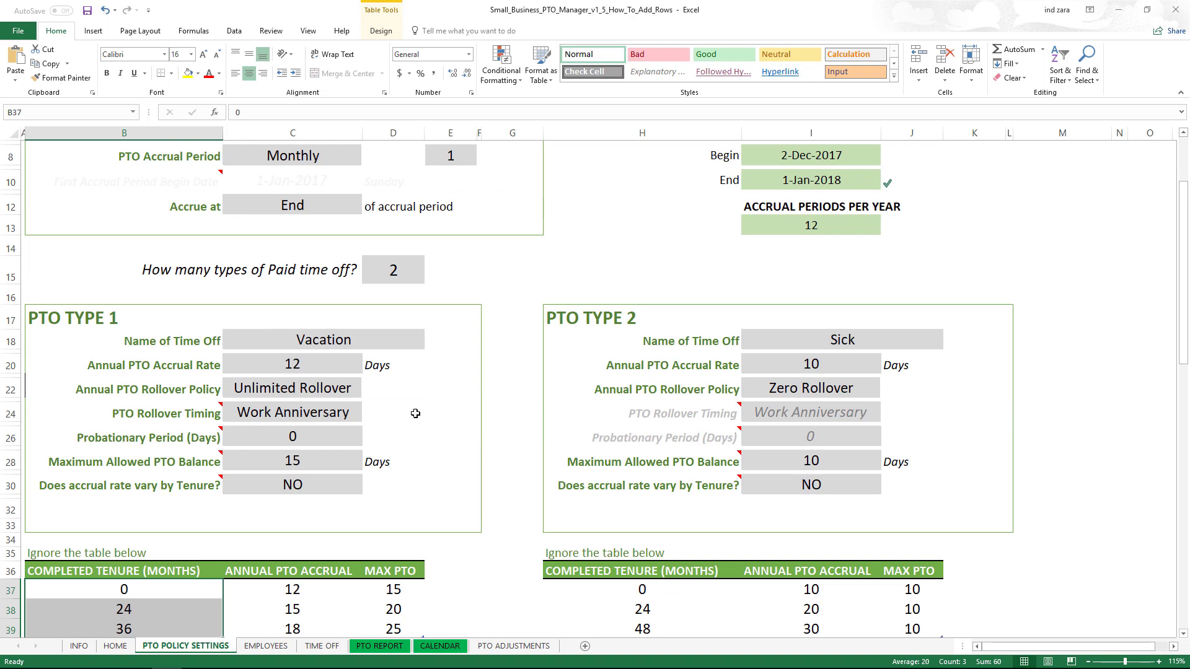
{"action": "scroll", "coordinate": [415, 414], "scroll_direction": "down", "scroll_amount": 2}
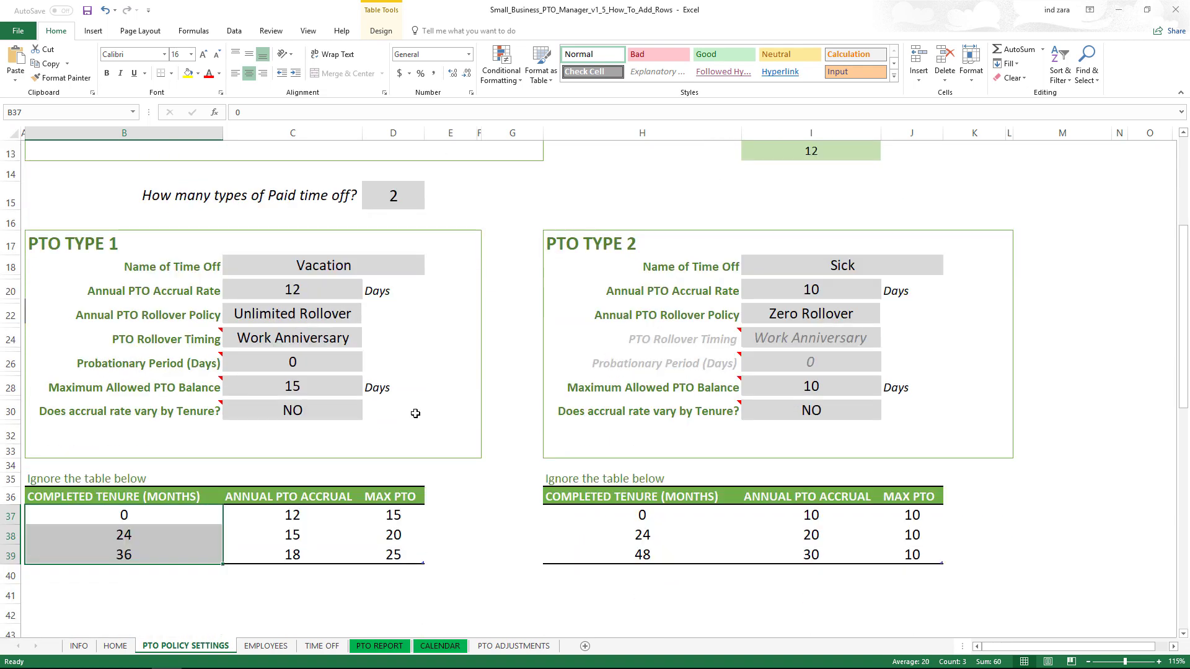
{"action": "left_click", "coordinate": [282, 647]}
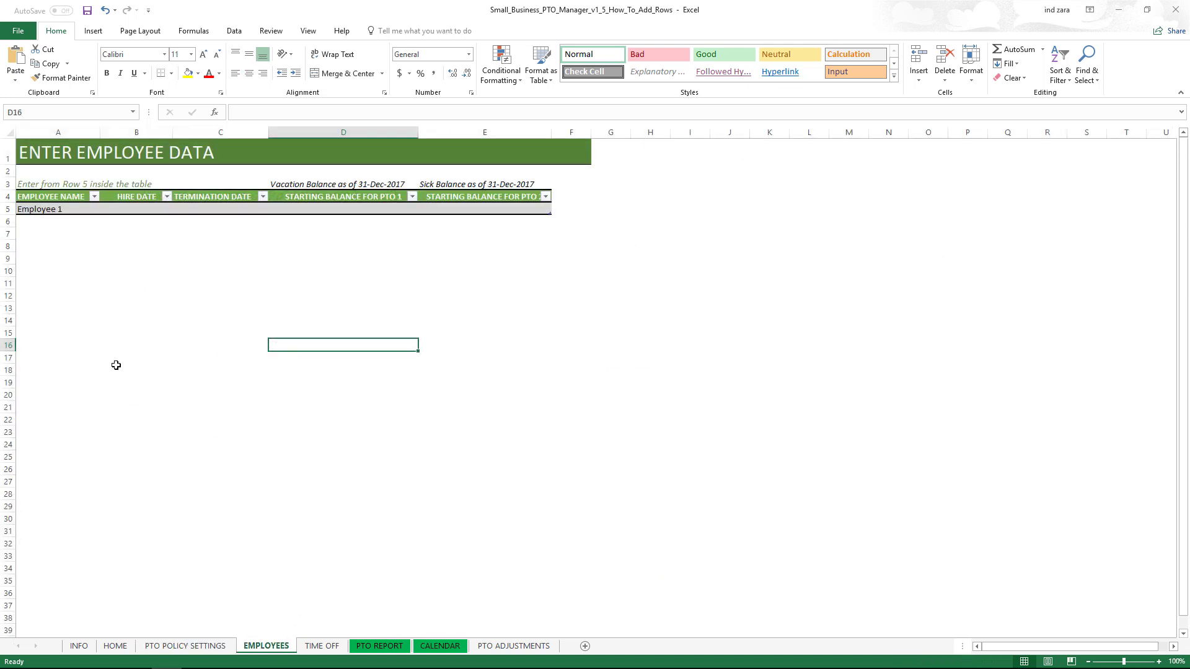
{"action": "left_click", "coordinate": [327, 647]}
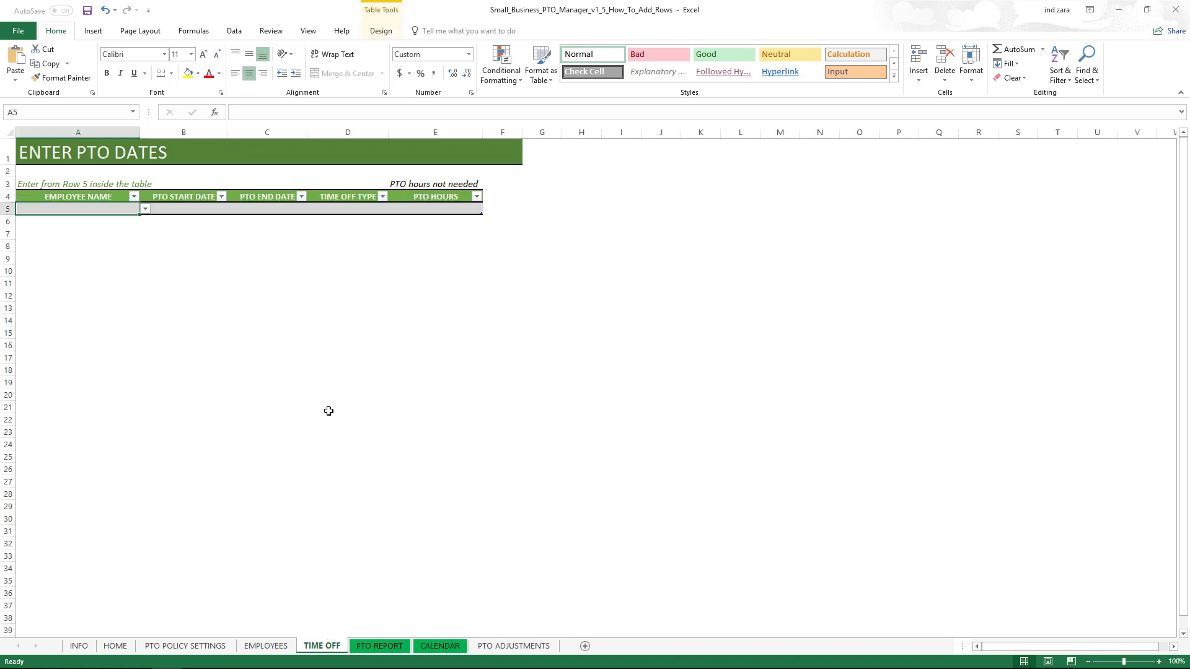
{"action": "left_click", "coordinate": [387, 648]}
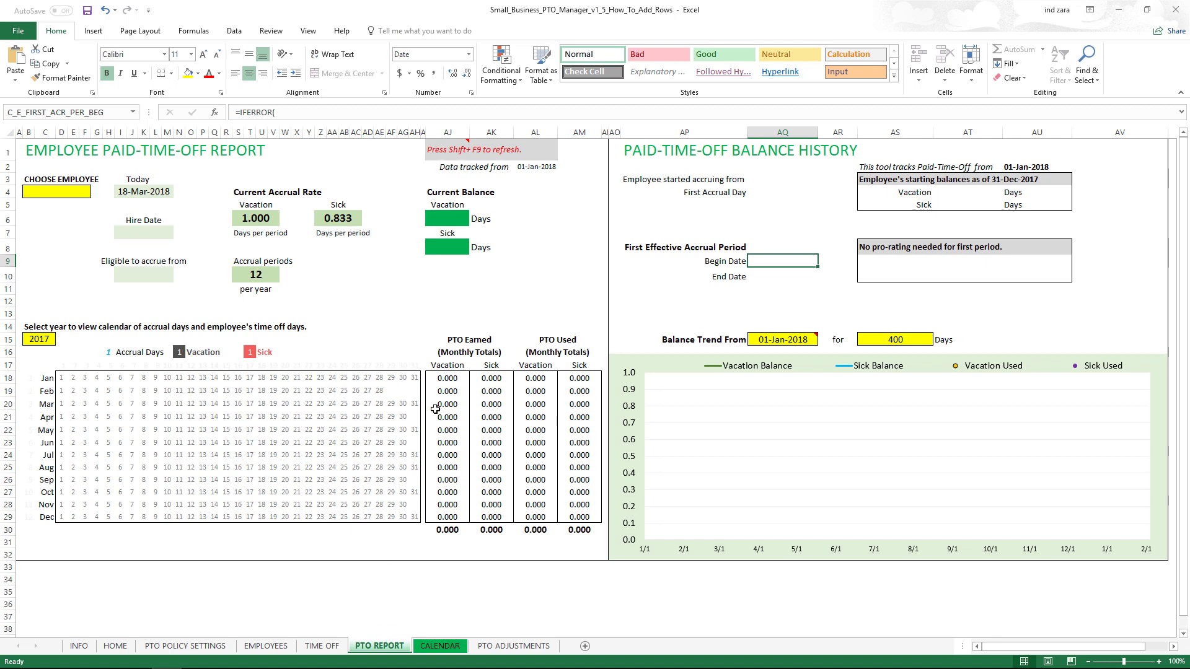
{"action": "left_click", "coordinate": [454, 646]}
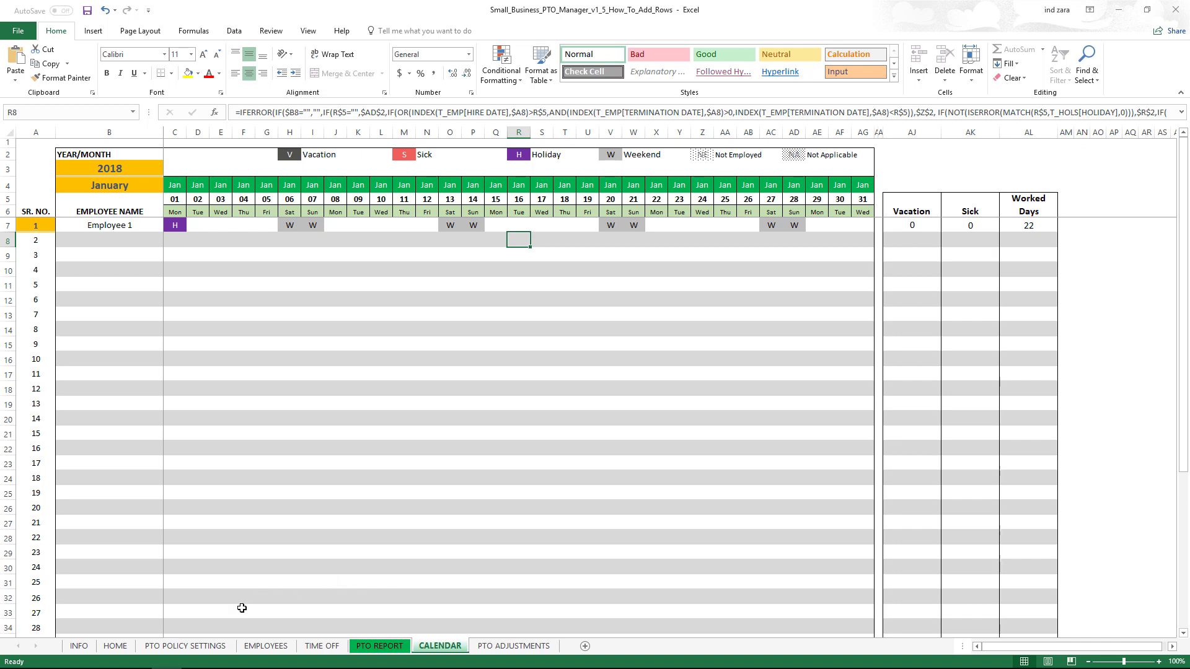
{"action": "left_click", "coordinate": [208, 647]}
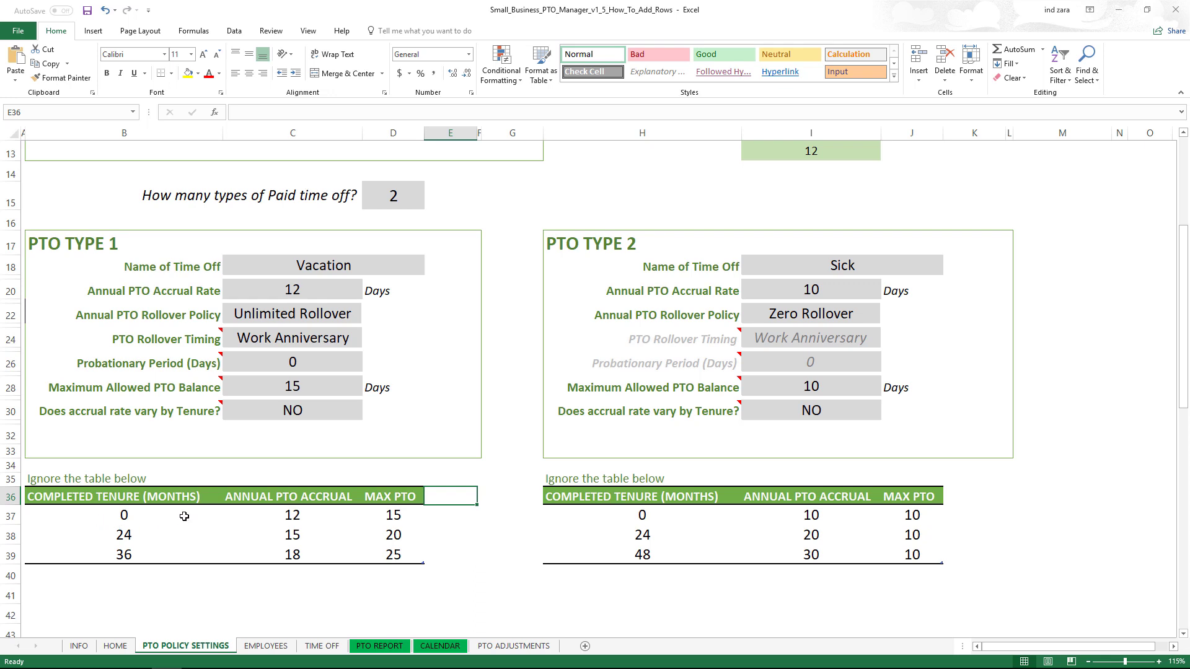
{"action": "scroll", "coordinate": [163, 520], "scroll_direction": "down", "scroll_amount": 2}
{"action": "scroll", "coordinate": [163, 519], "scroll_direction": "down", "scroll_amount": 1}
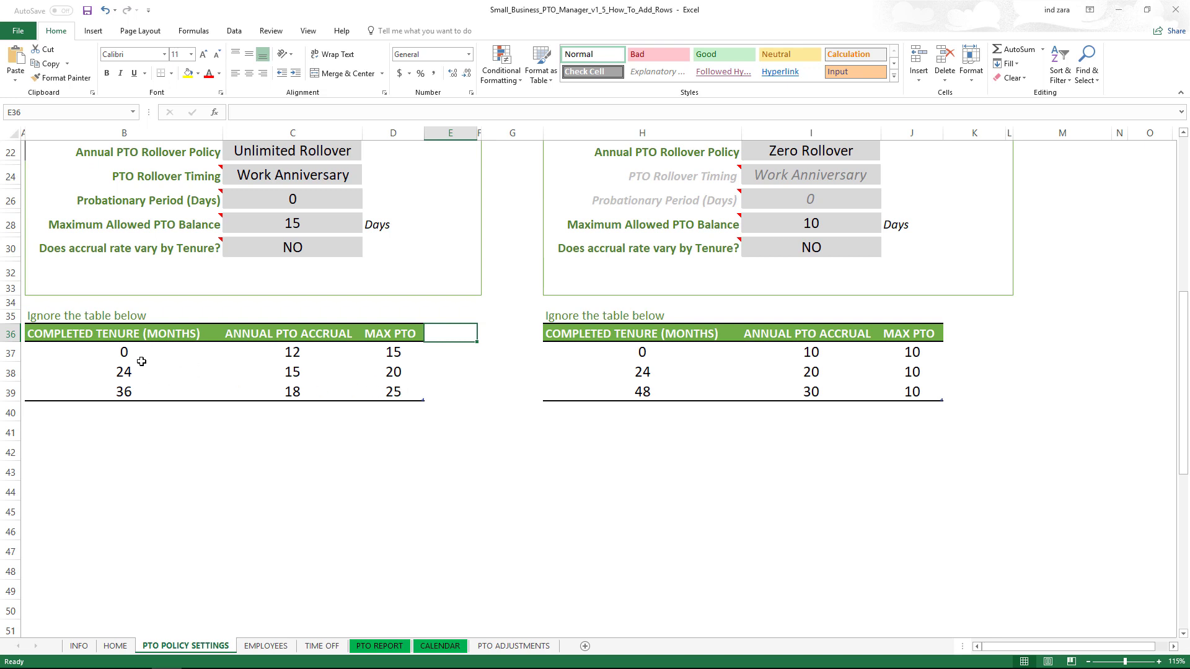
- Change the 0-month tier's annual accrual in C37 from 12 to 10
{"action": "left_click_drag", "start_coordinate": [114, 351], "coordinate": [397, 391]}
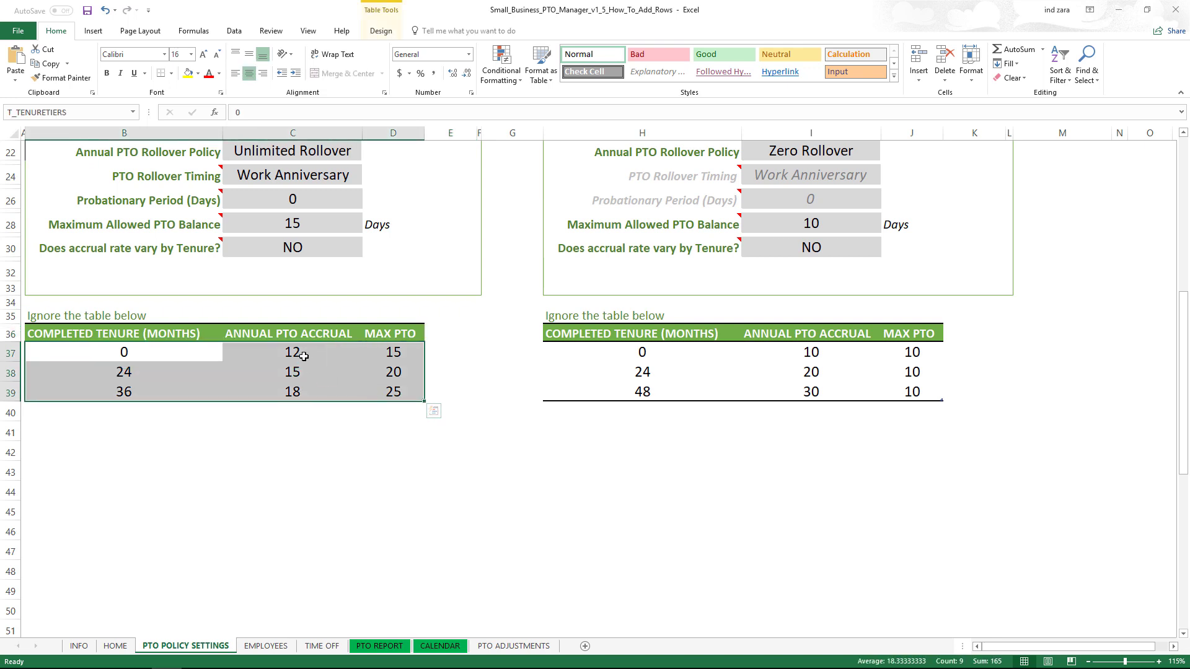
{"action": "left_click", "coordinate": [304, 357]}
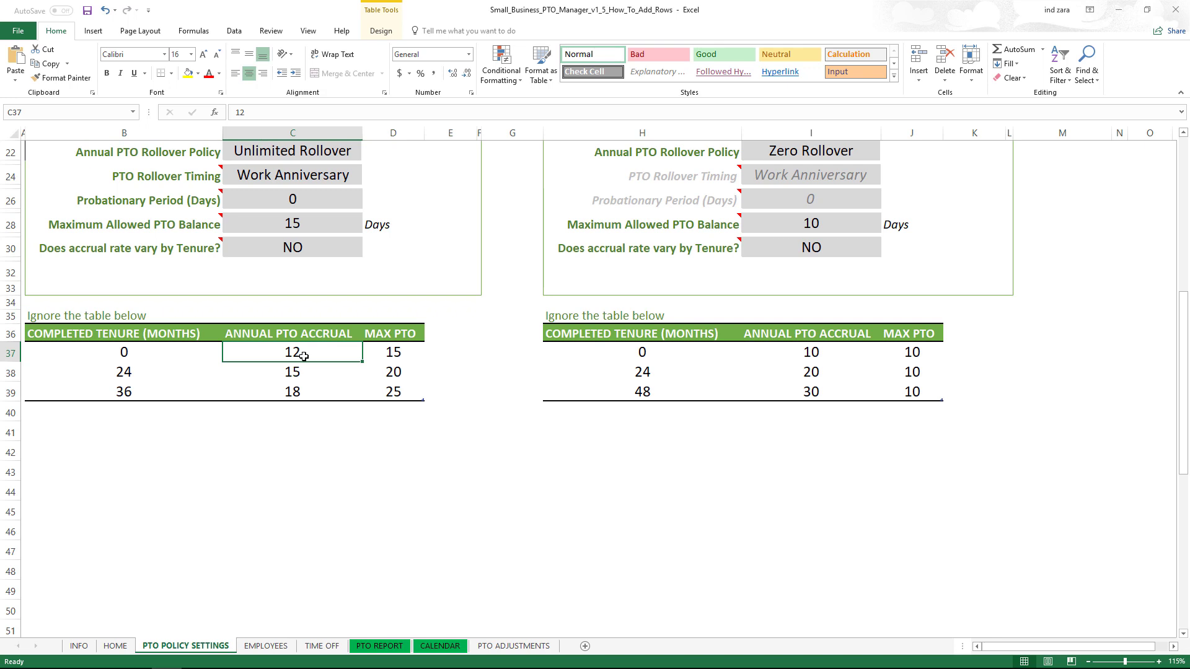
{"action": "type", "text": "10"}
{"action": "key", "text": "Return"}
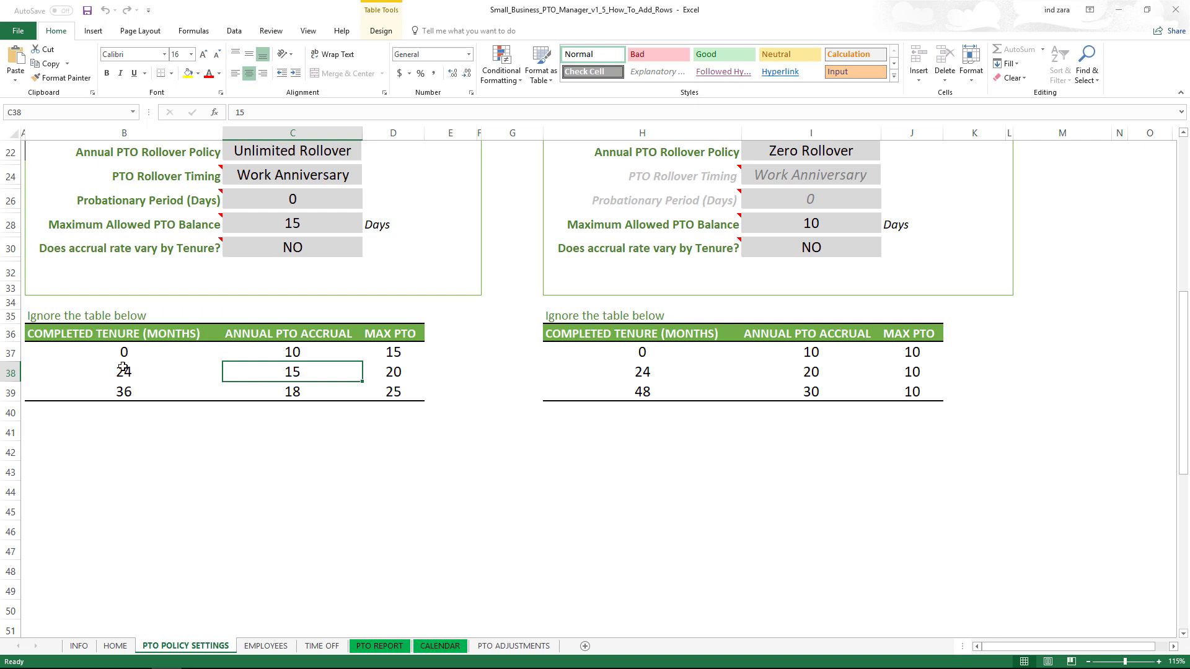
- Select the tenure month values B37:B39, then pick the empty cell B40 below them
{"action": "left_click", "coordinate": [111, 353]}
{"action": "left_click_drag", "start_coordinate": [111, 354], "coordinate": [116, 391]}
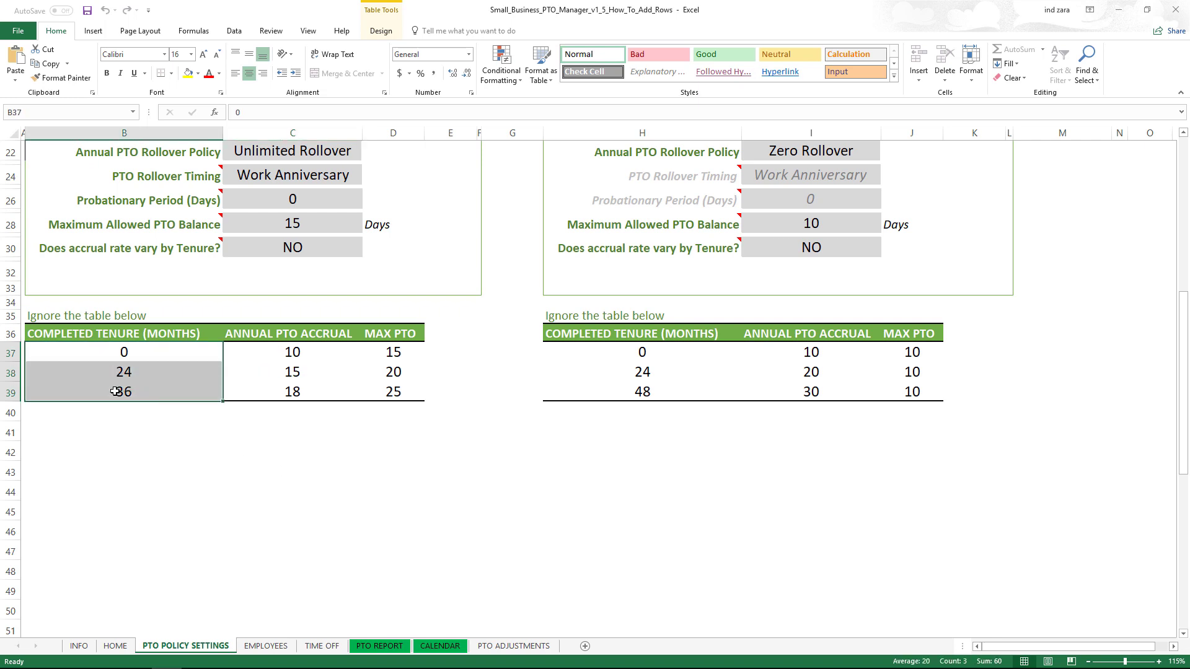
{"action": "left_click", "coordinate": [121, 410]}
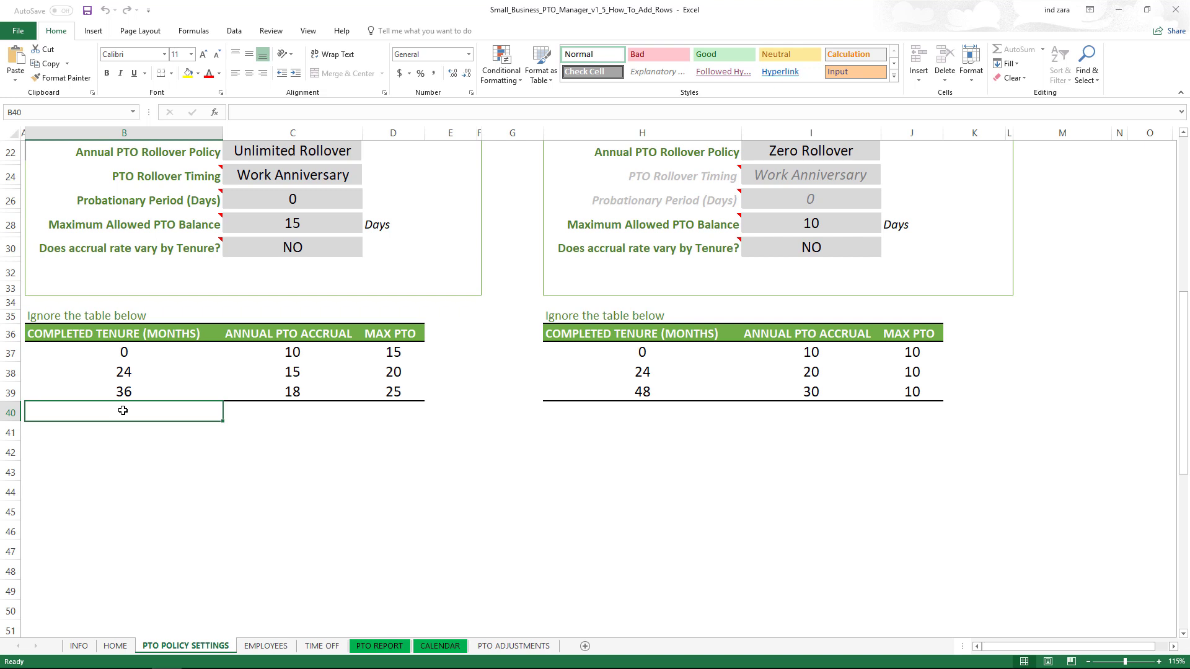
- Enter 60 in cell B40 under the 36-month tenure row
{"action": "left_click", "coordinate": [301, 413]}
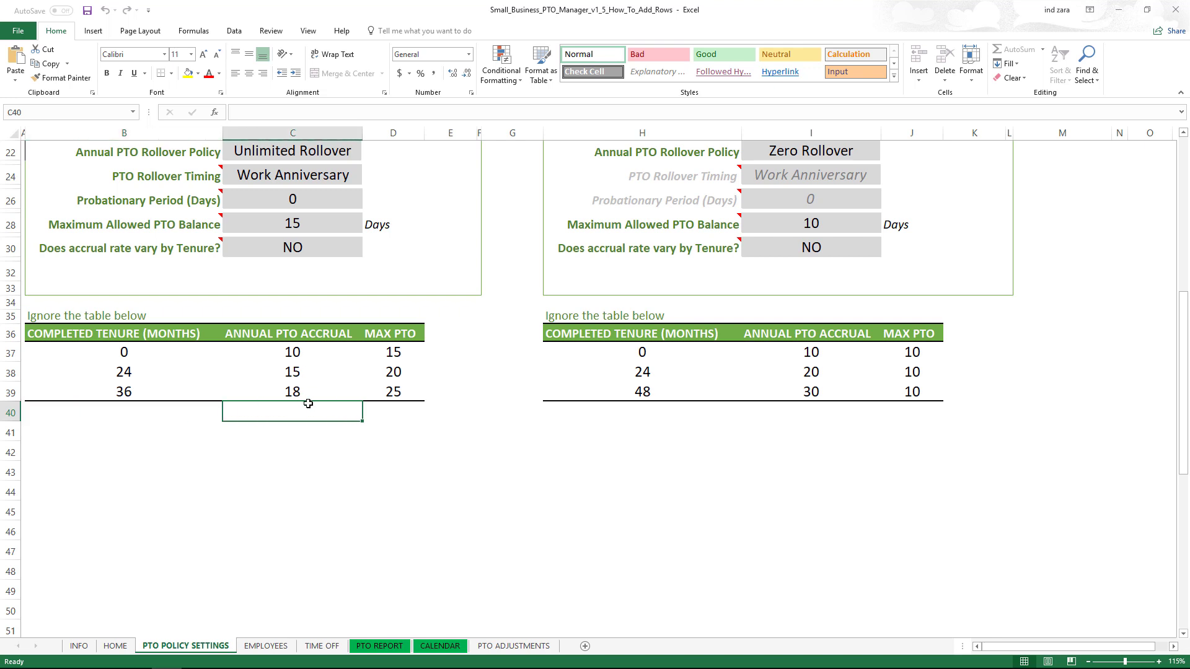
{"action": "left_click", "coordinate": [152, 414]}
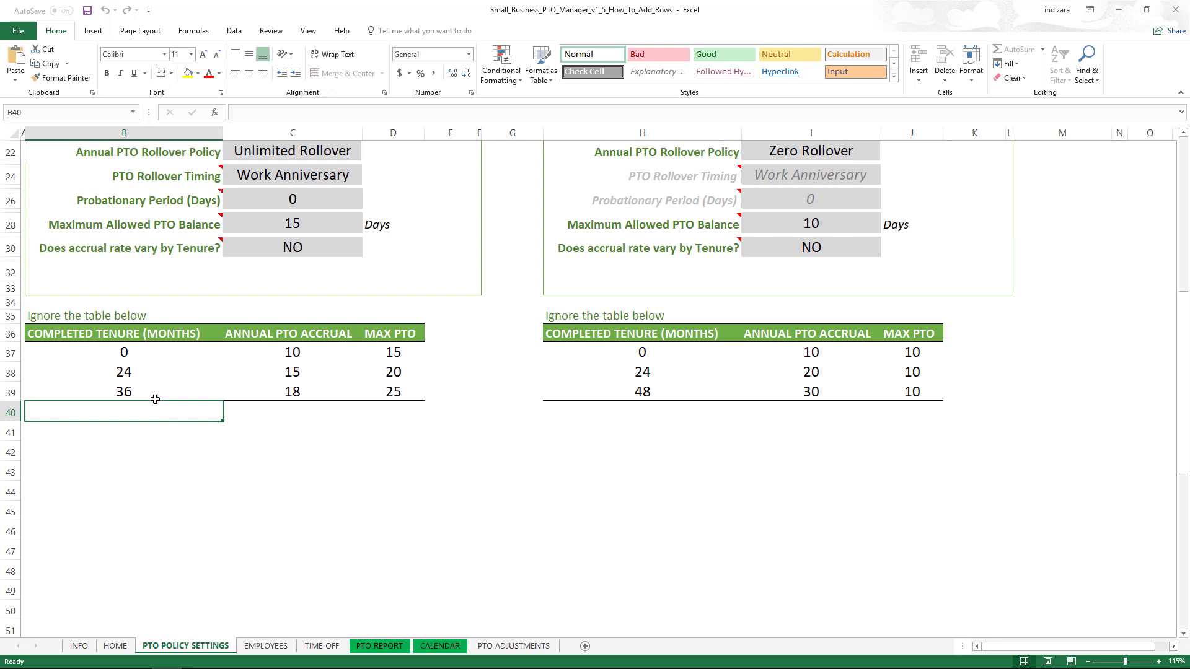
{"action": "type", "text": "60"}
{"action": "key", "text": "Return"}
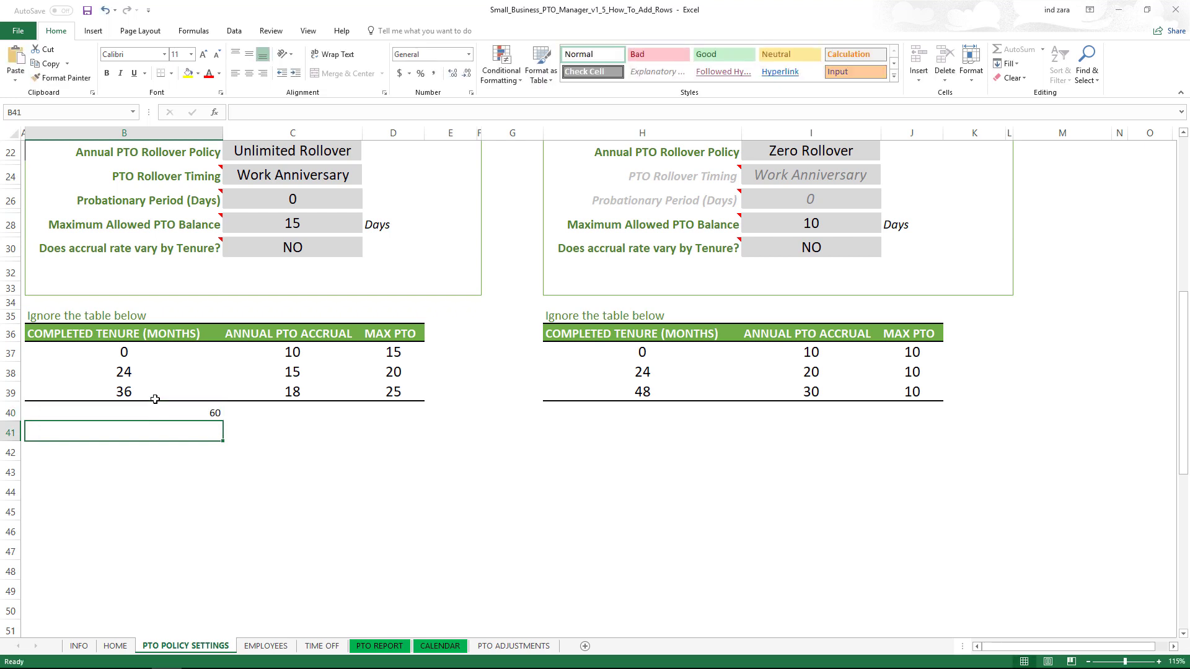
- Check the new 60 in B40 against the last tenure row B39 and the table
{"action": "left_click", "coordinate": [155, 399]}
{"action": "left_click", "coordinate": [175, 410]}
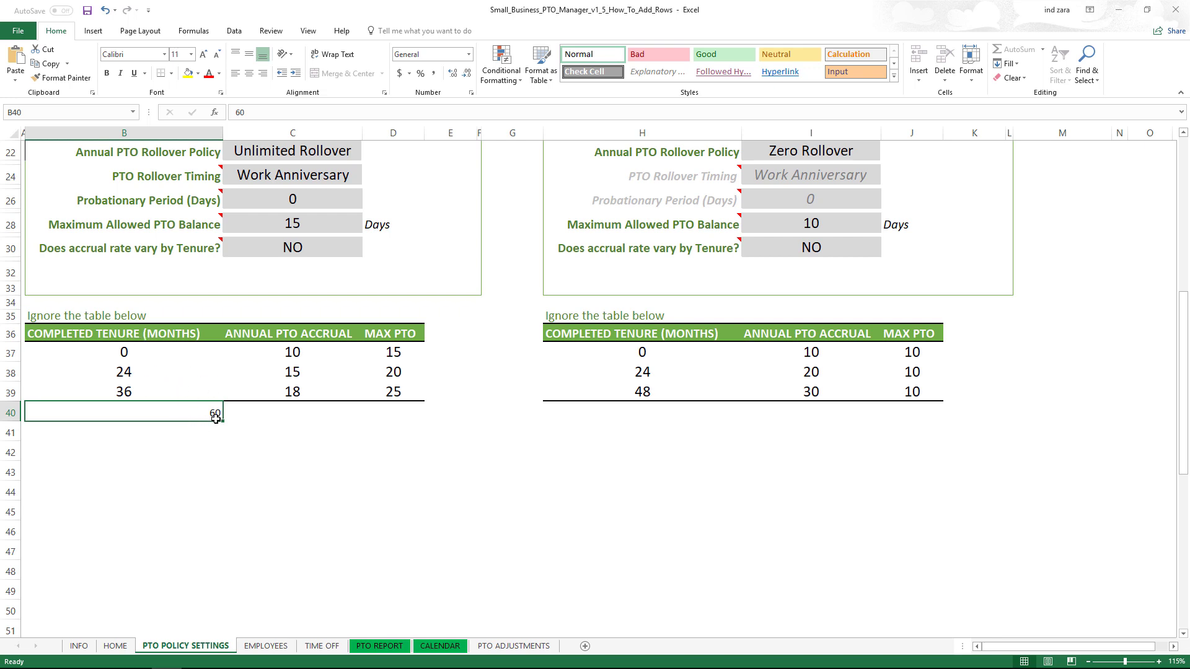
{"action": "key", "text": "Down"}
{"action": "key", "text": "Down"}
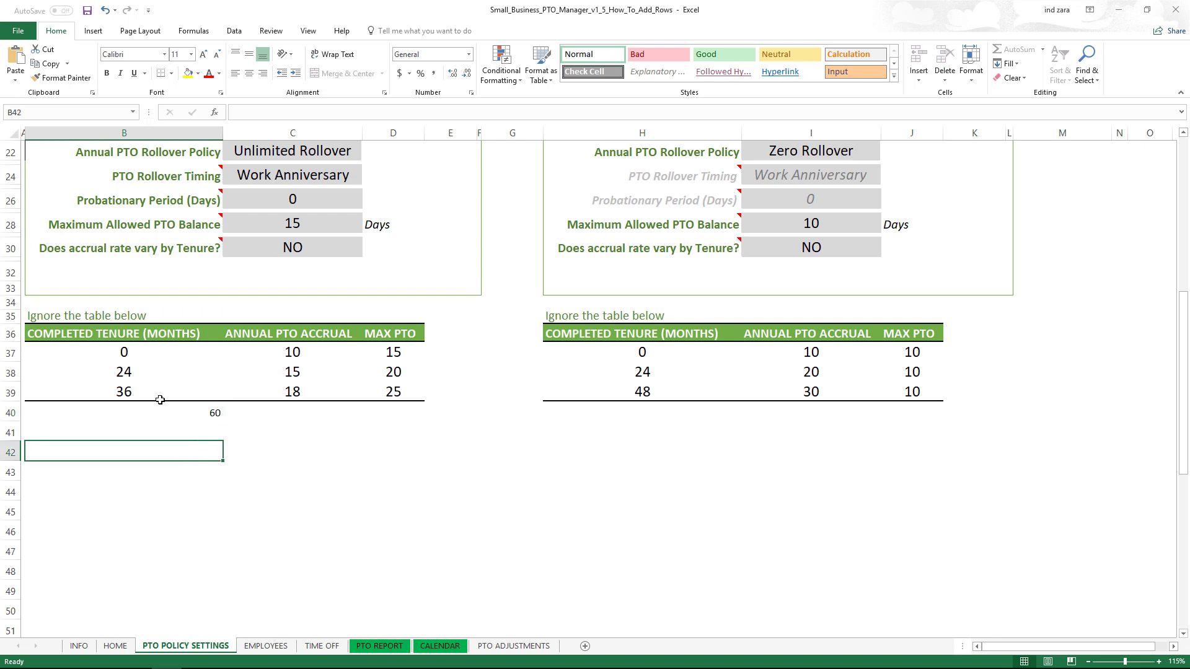
{"action": "left_click", "coordinate": [119, 391]}
{"action": "left_click", "coordinate": [109, 412]}
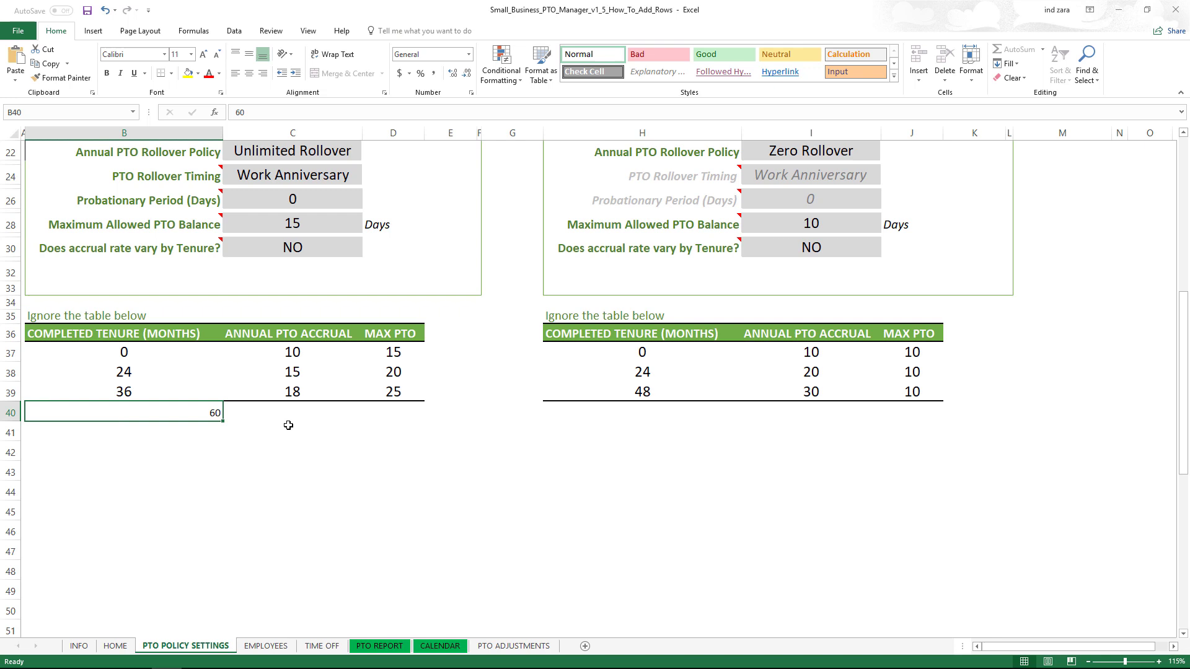
{"action": "left_click", "coordinate": [233, 468]}
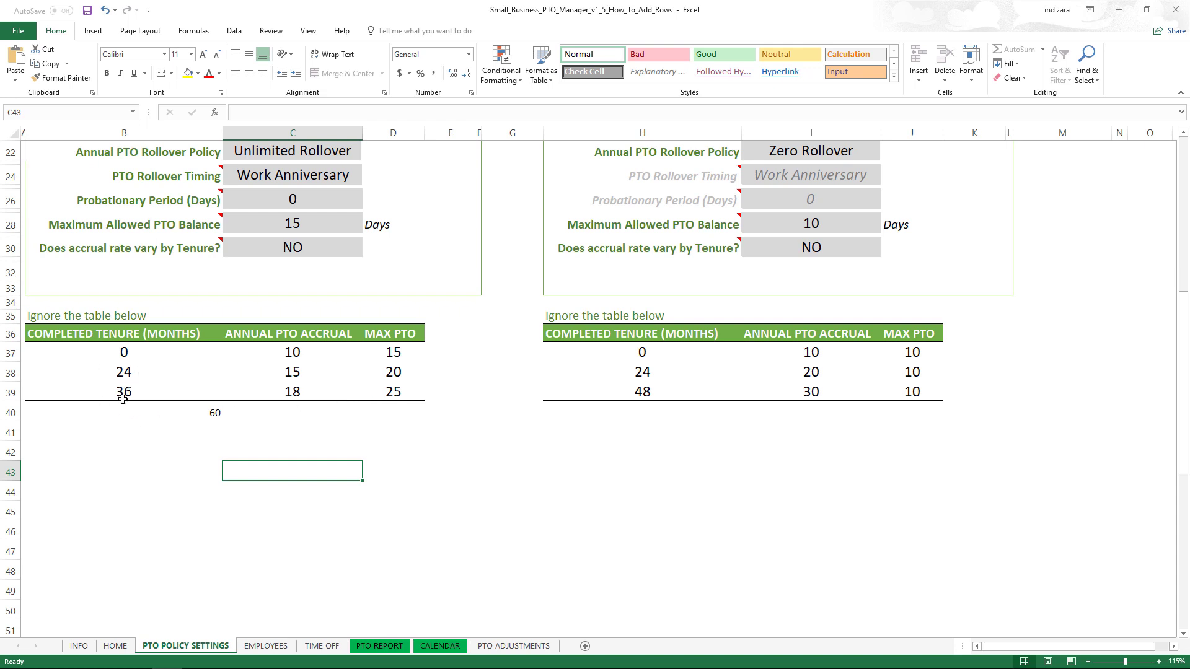
{"action": "left_click", "coordinate": [118, 408]}
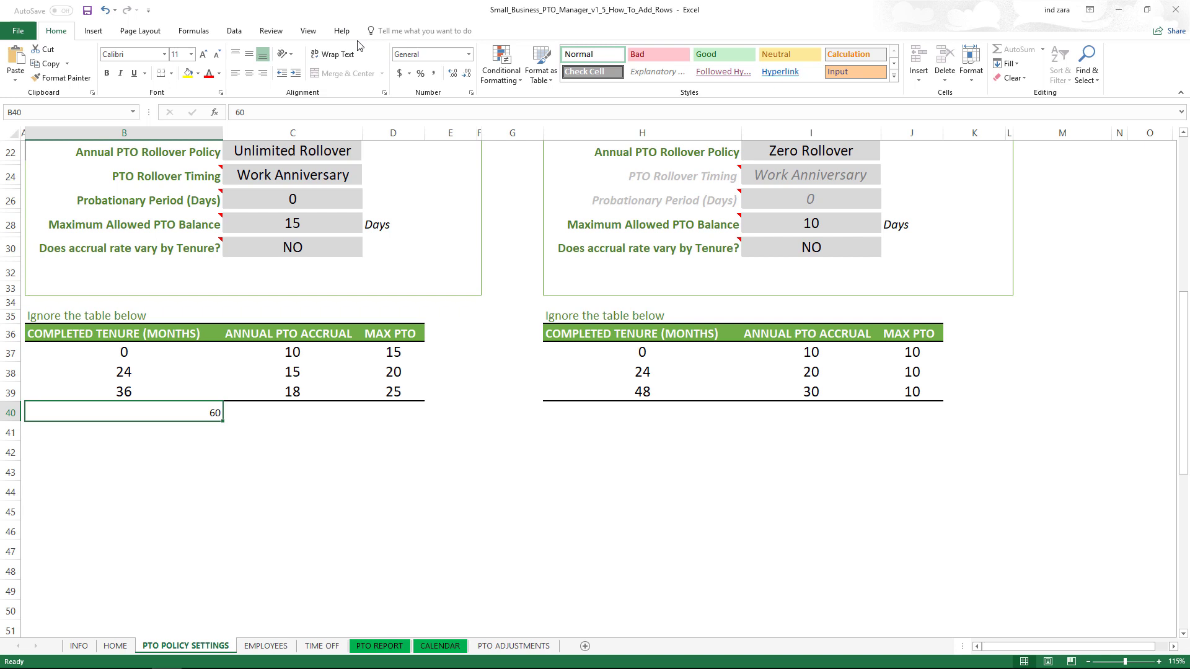
{"action": "left_click", "coordinate": [140, 395]}
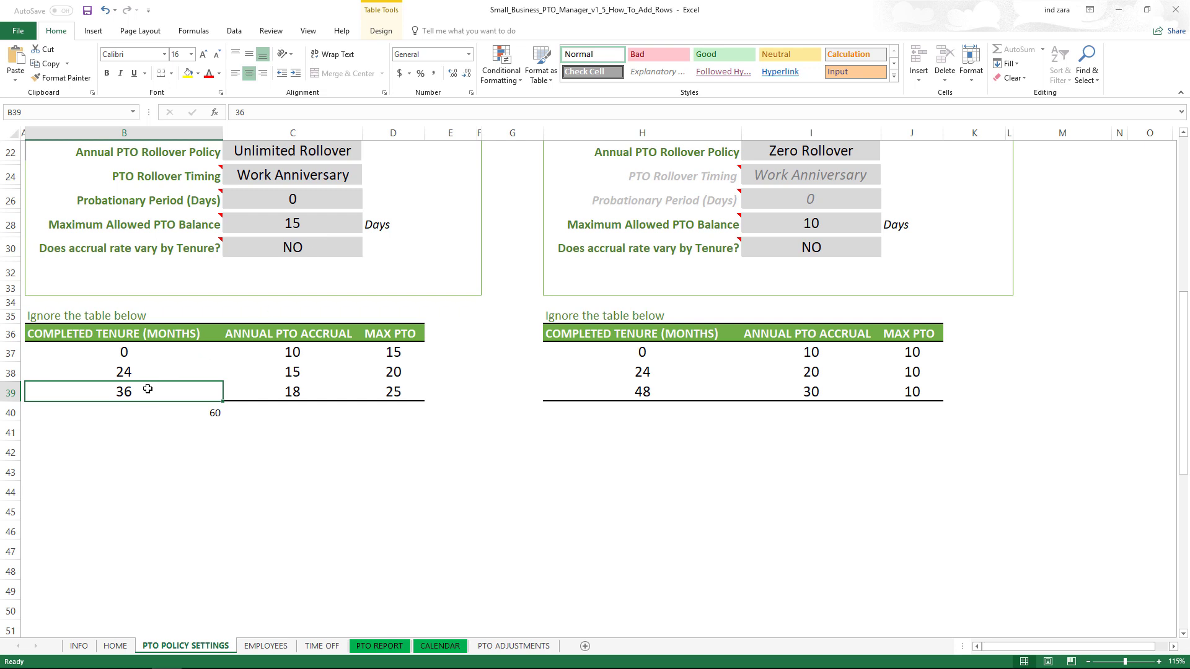
{"action": "left_click", "coordinate": [146, 420]}
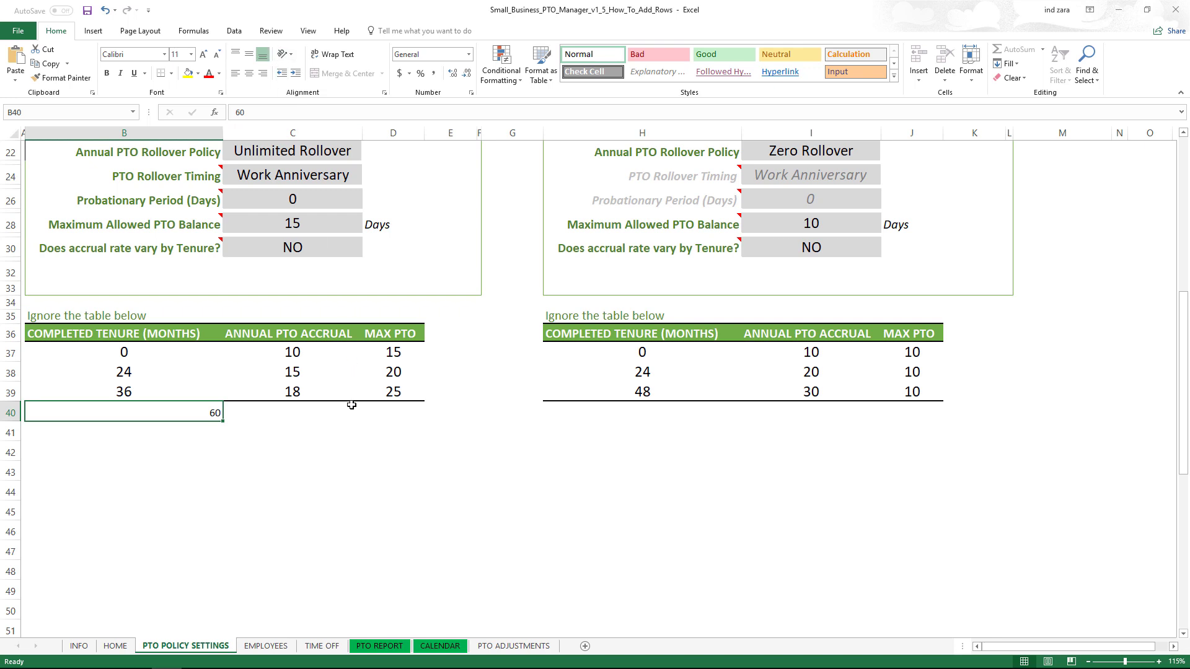
{"action": "scroll", "coordinate": [357, 347], "scroll_direction": "up", "scroll_amount": 1}
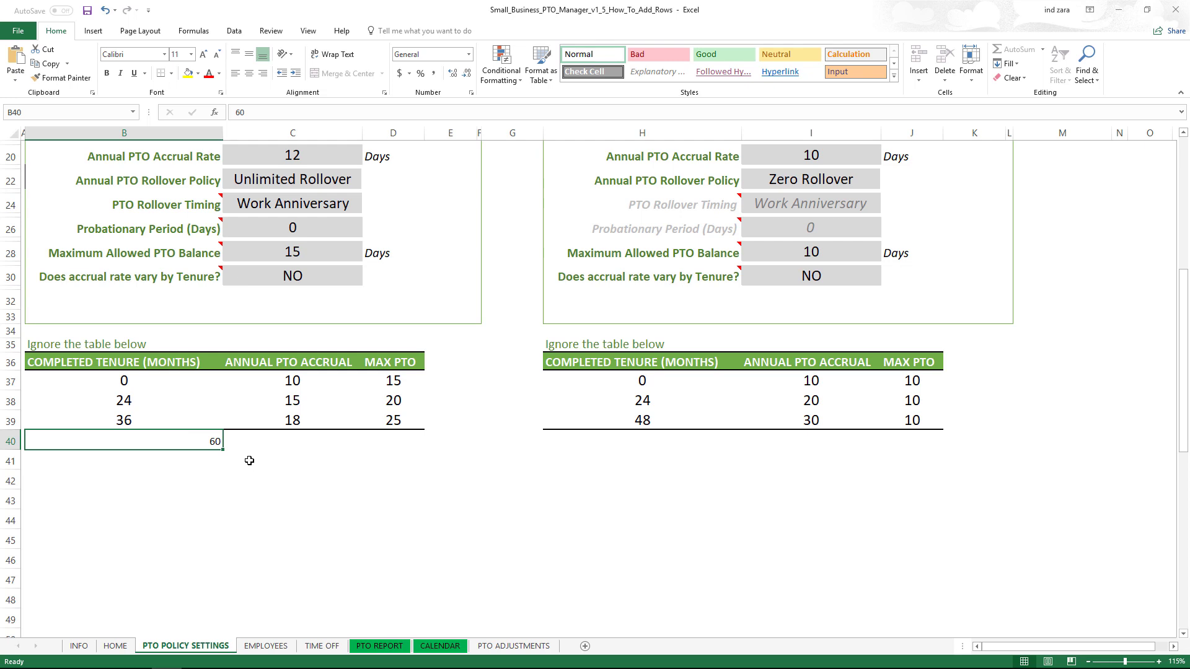
{"action": "scroll", "coordinate": [285, 458], "scroll_direction": "up", "scroll_amount": 2}
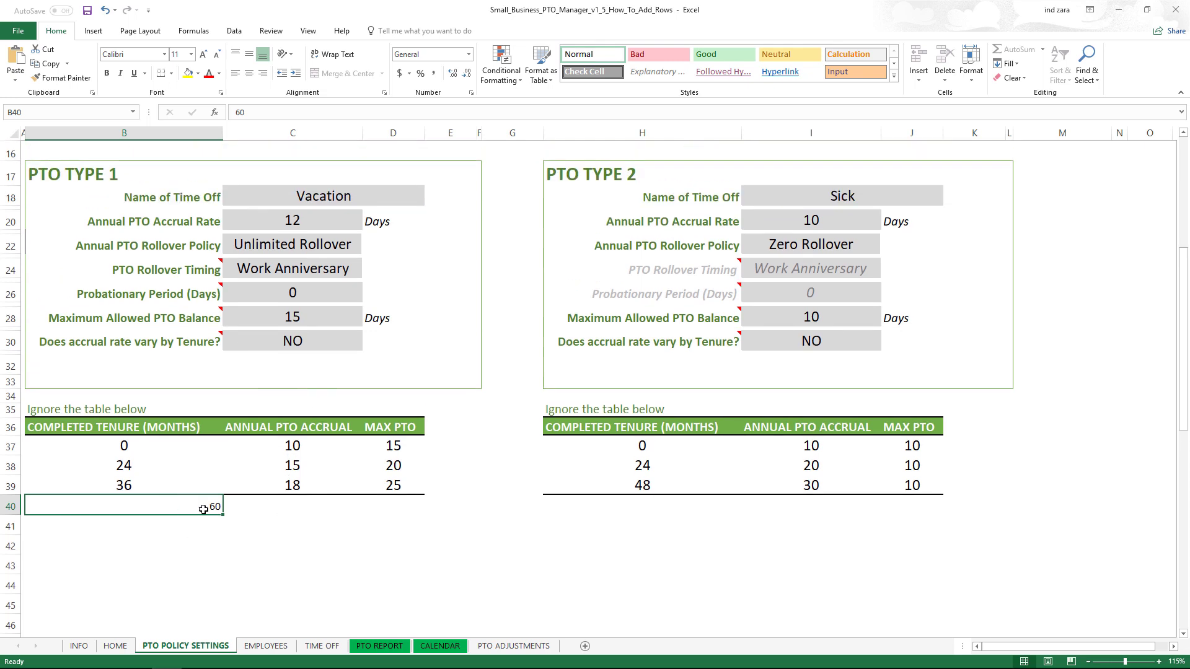
{"action": "scroll", "coordinate": [250, 464], "scroll_direction": "down", "scroll_amount": 2}
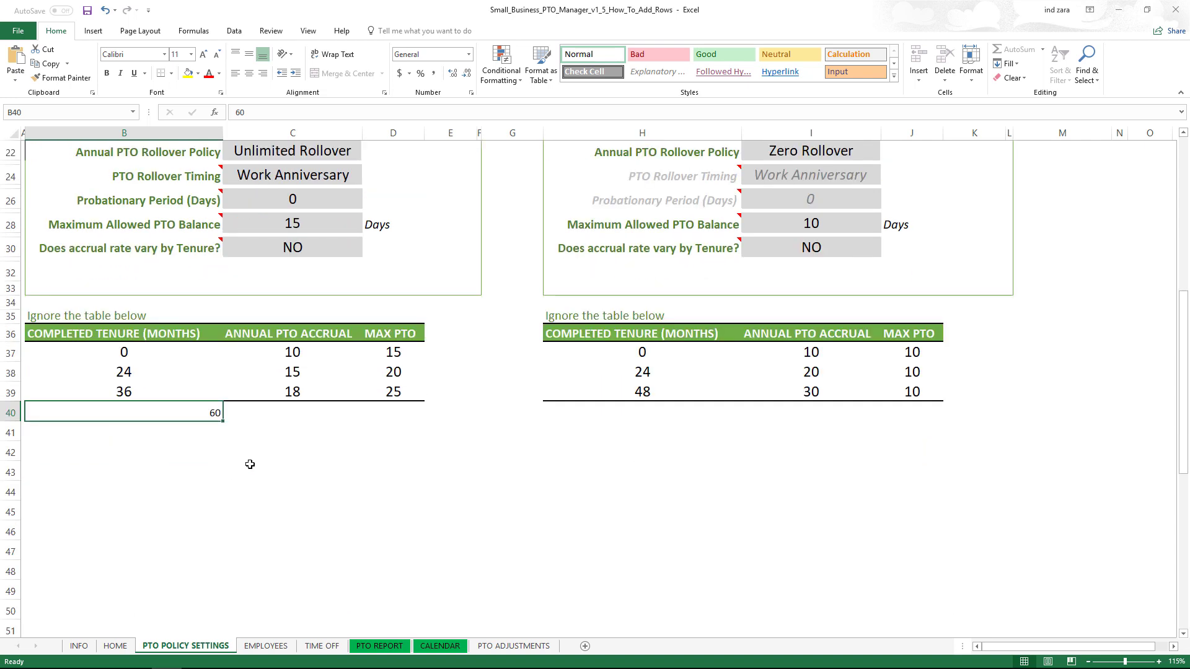
- Unprotect the PTO POLICY SETTINGS sheet from the Review tab by entering the sheet password
{"action": "left_click", "coordinate": [271, 31]}
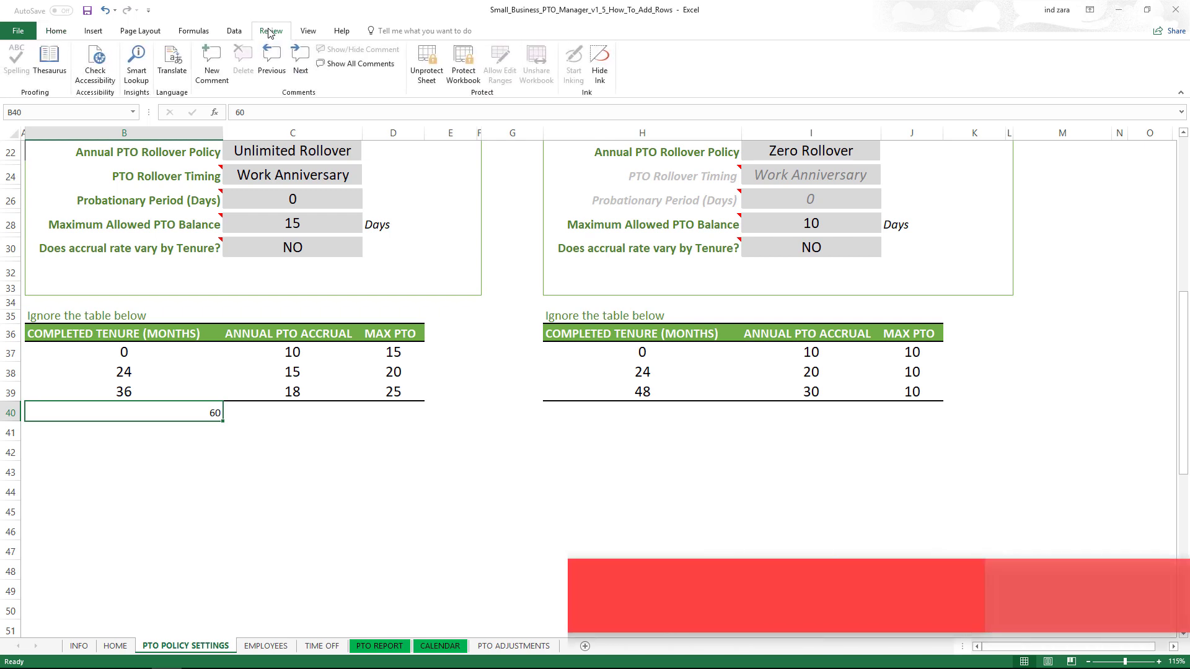
{"action": "left_click", "coordinate": [437, 62]}
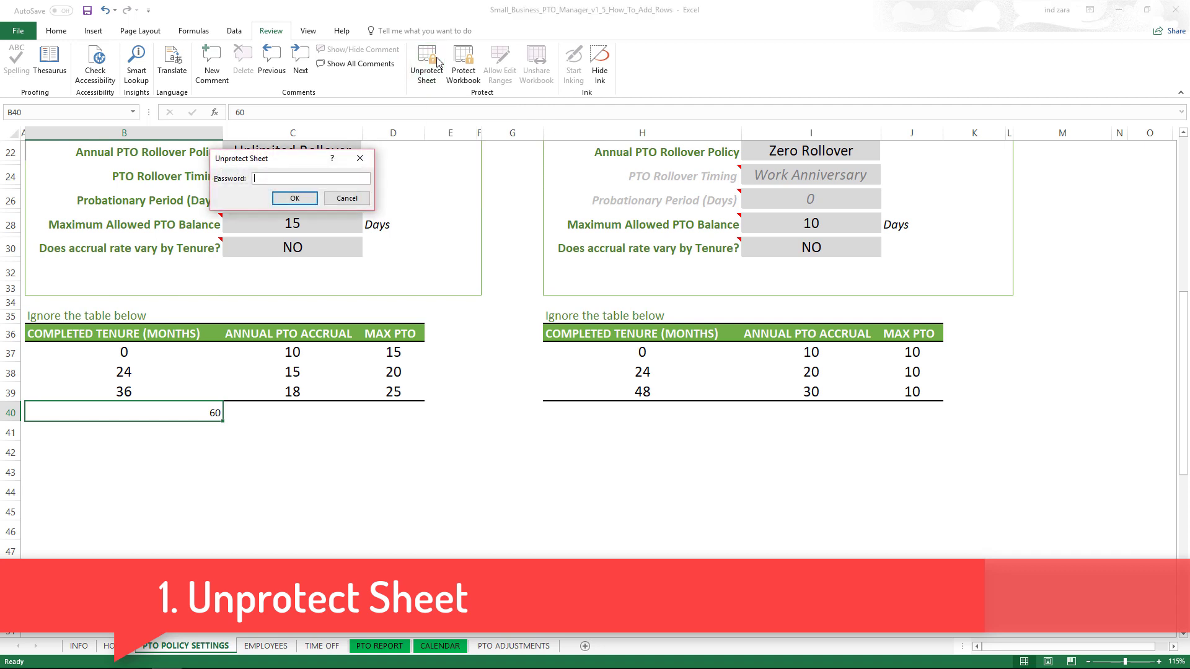
{"action": "left_click_drag", "start_coordinate": [285, 162], "coordinate": [292, 268]}
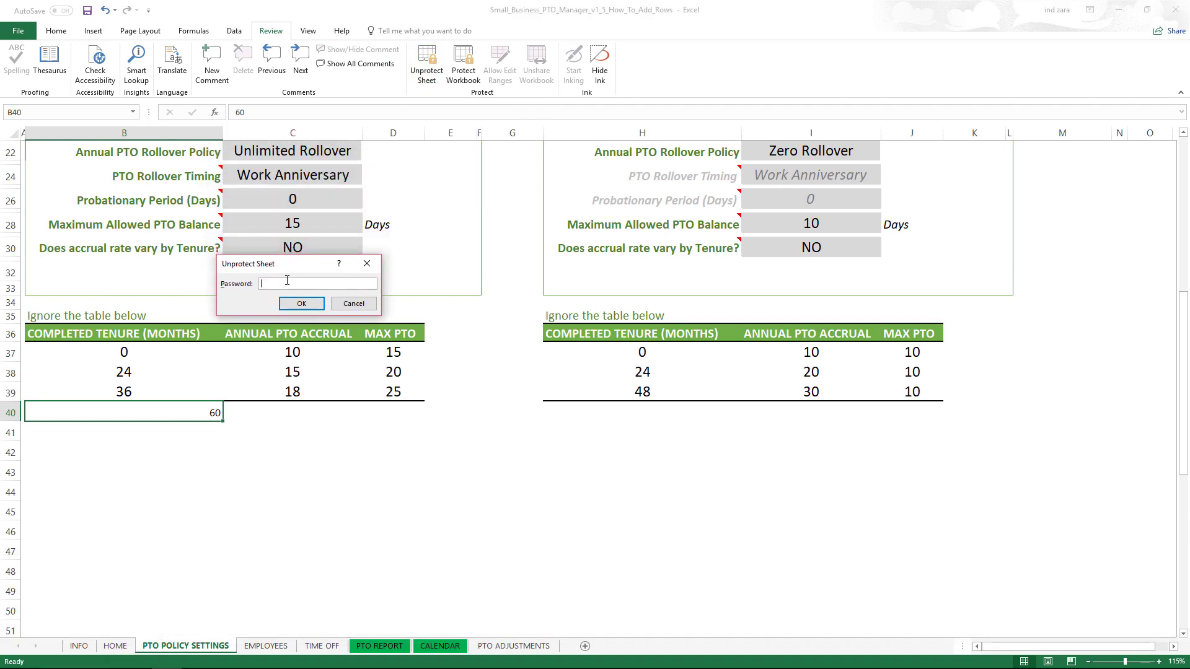
{"action": "type", "text": "*****"}
{"action": "left_click", "coordinate": [300, 303]}
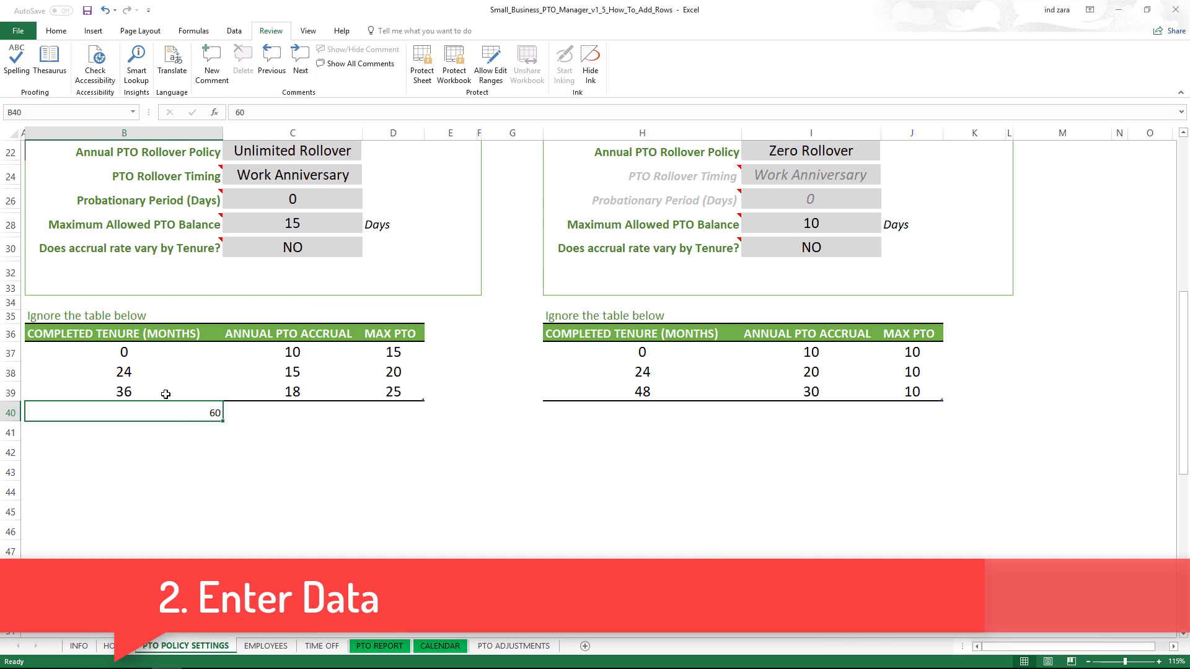
- Fill the new row with tenure 60 in B40, accrual 20 in C40 and max PTO 30 in D40
{"action": "type", "text": "60"}
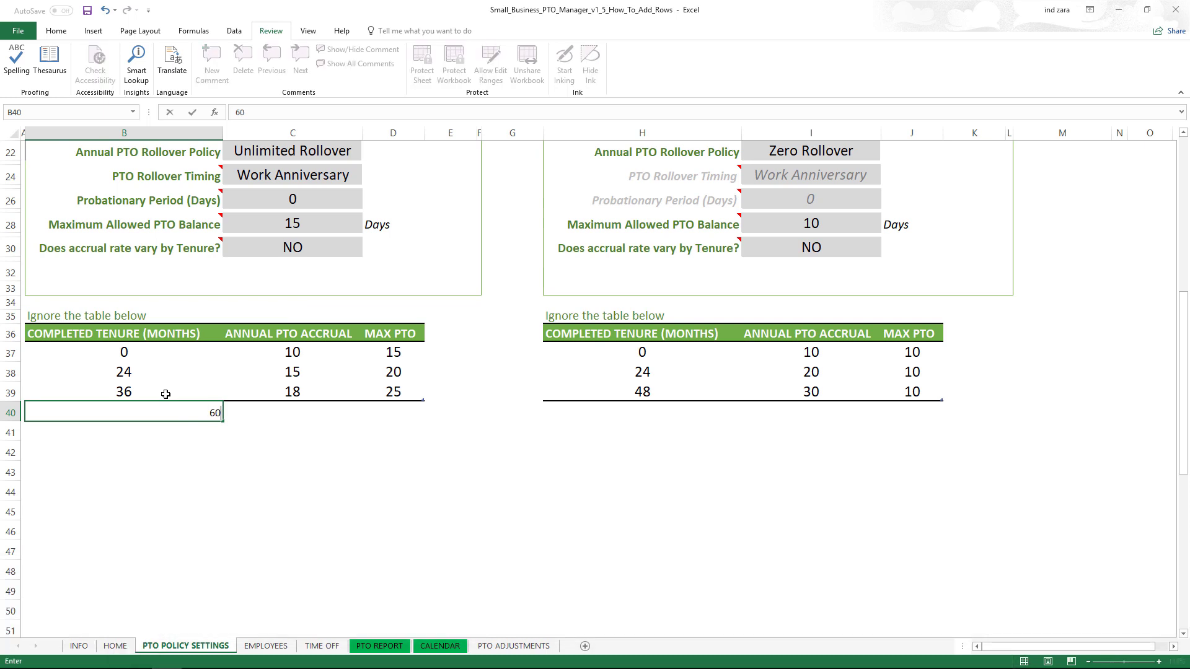
{"action": "key", "text": "Return"}
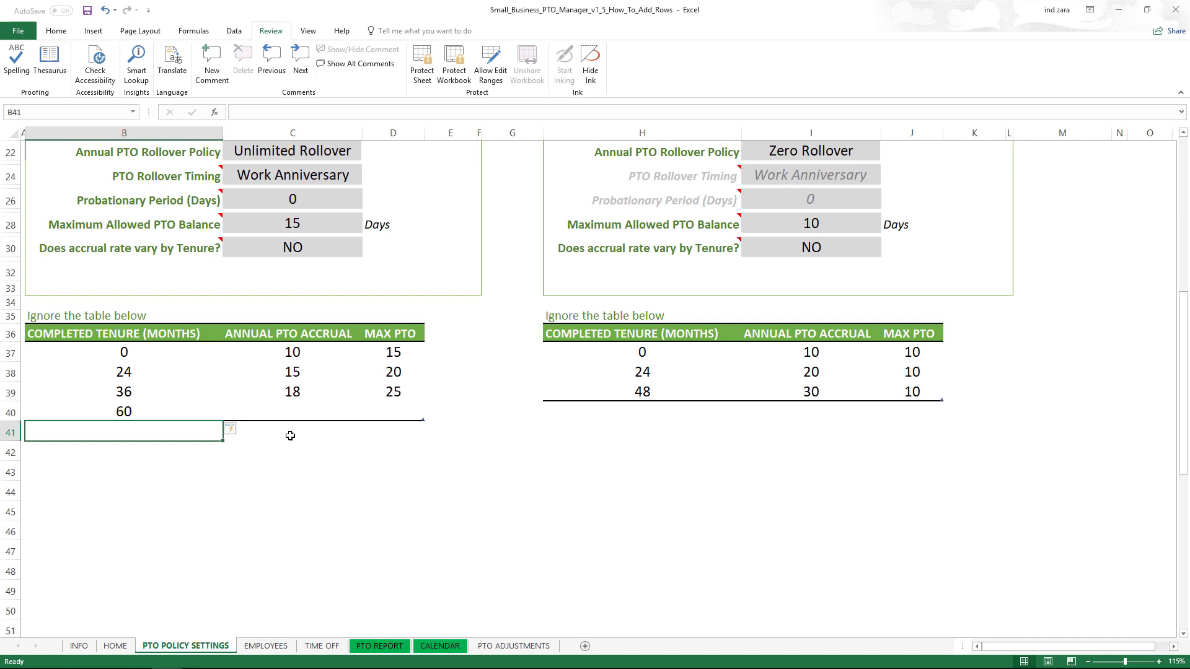
{"action": "left_click", "coordinate": [136, 409]}
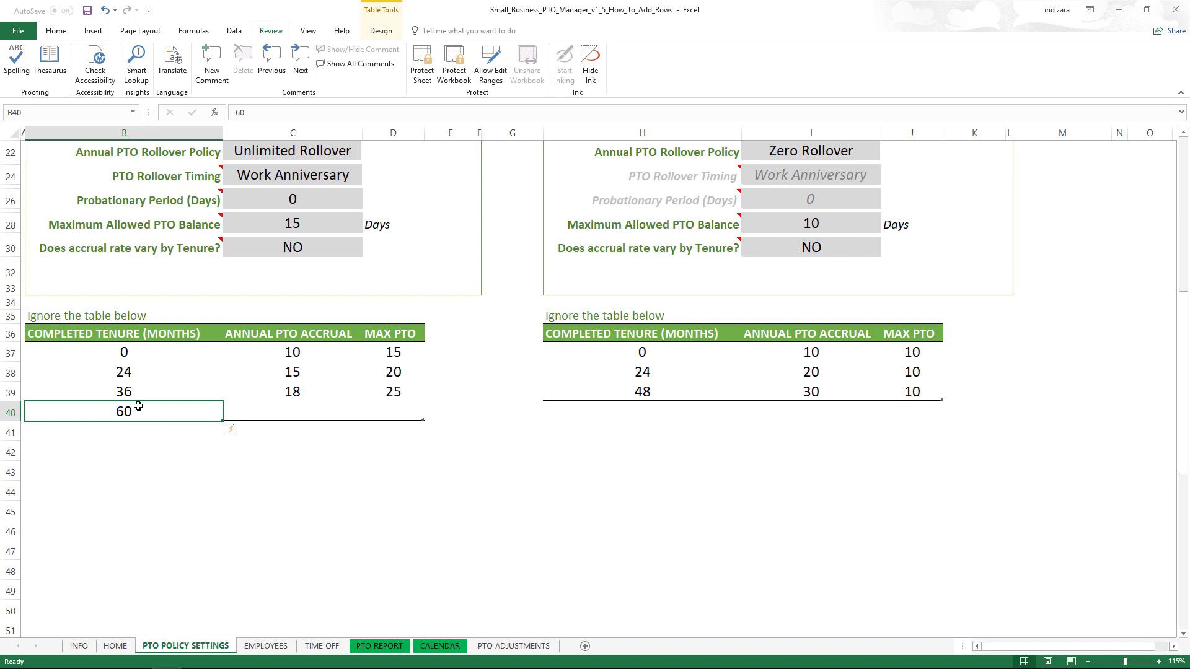
{"action": "left_click", "coordinate": [264, 413]}
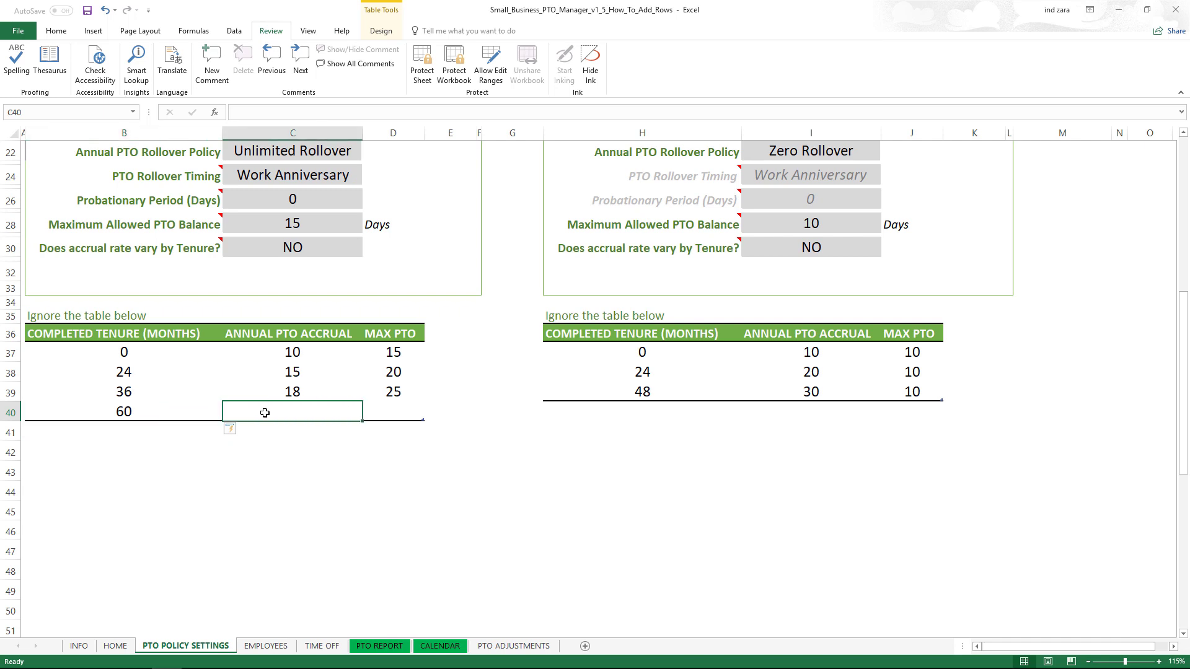
{"action": "type", "text": "20"}
{"action": "key", "text": "Tab"}
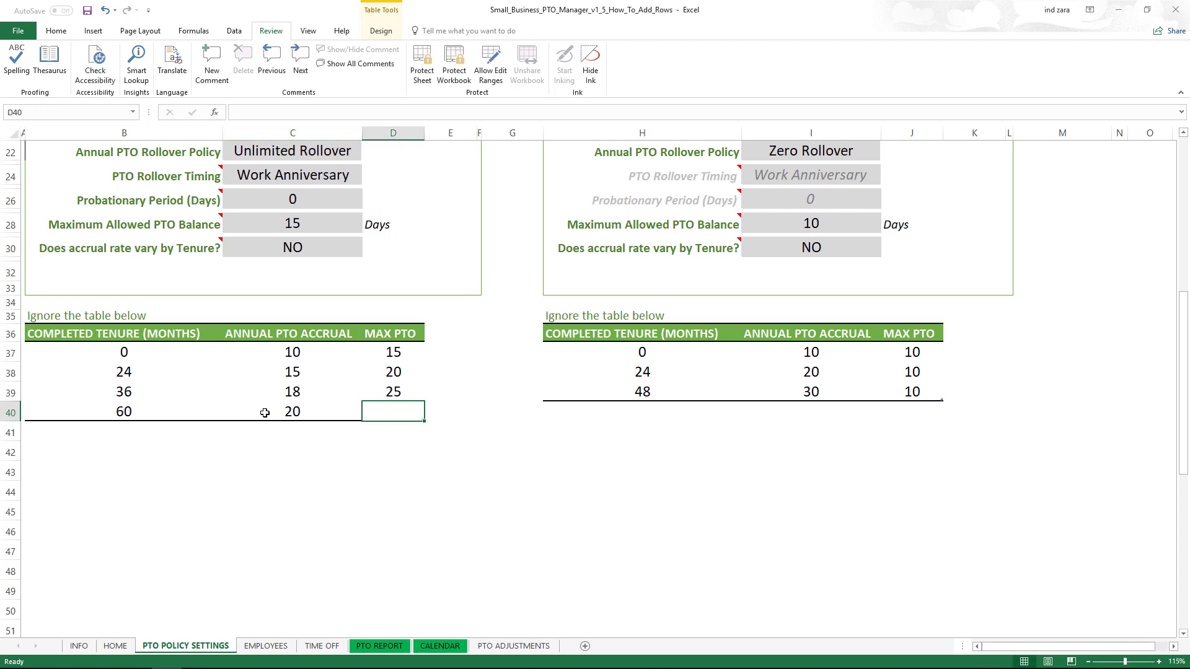
{"action": "type", "text": "30"}
{"action": "key", "text": "Return"}
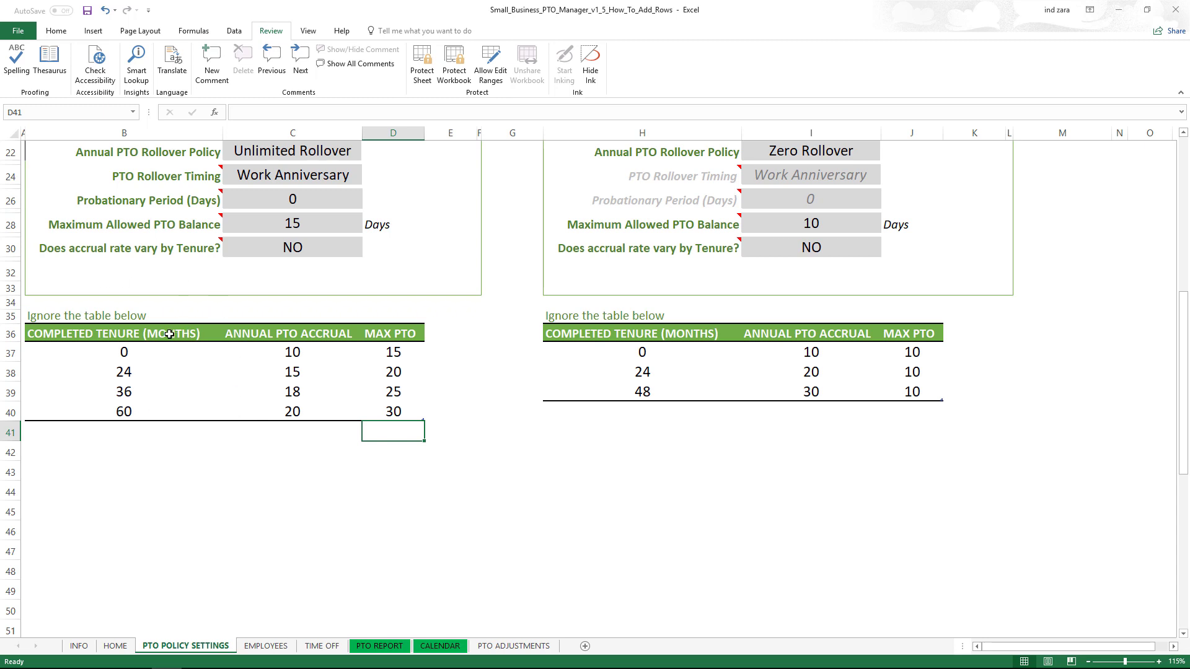
{"action": "left_click", "coordinate": [128, 436]}
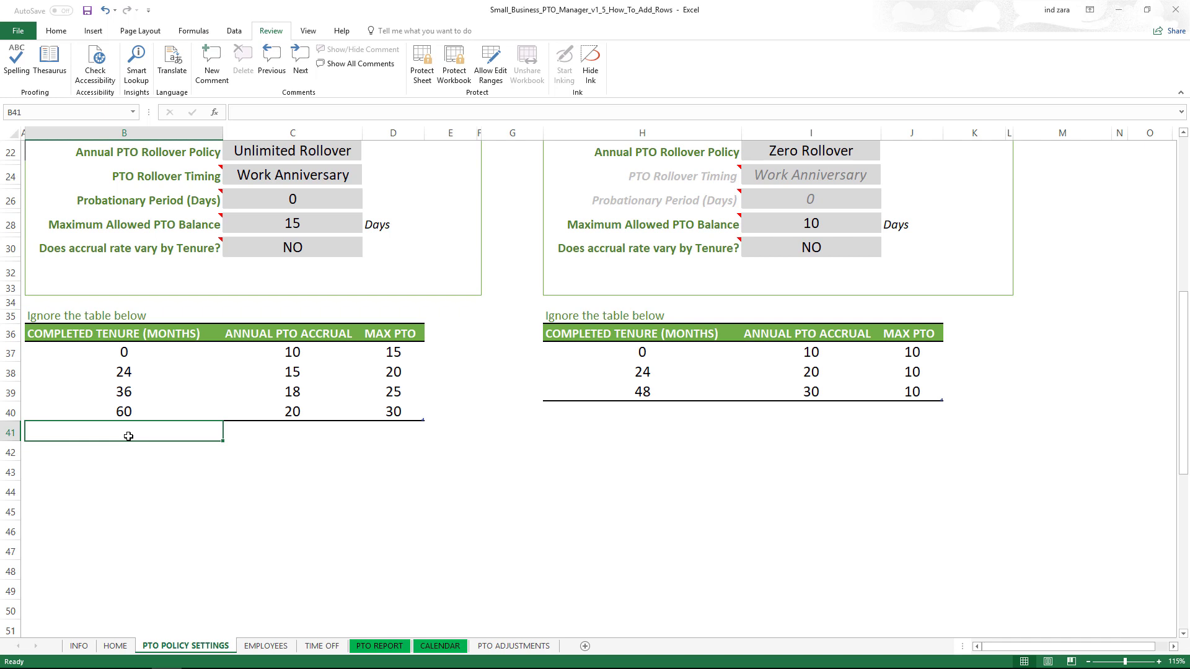
{"action": "type", "text": "72"}
{"action": "key", "text": "Return"}
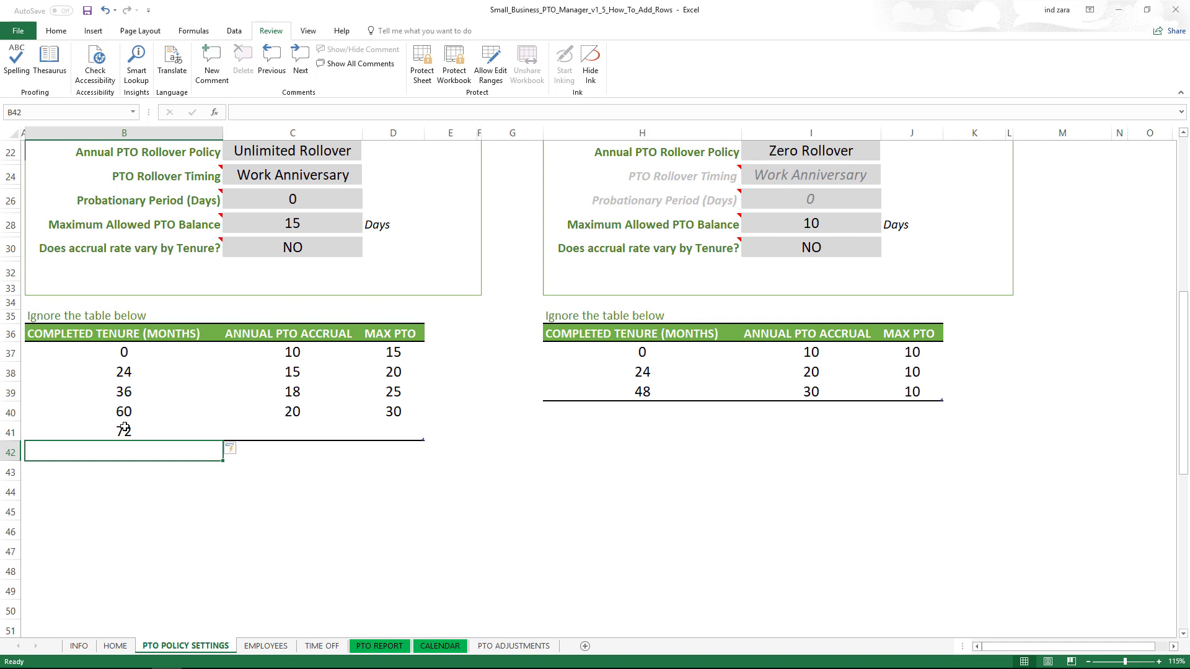
{"action": "left_click", "coordinate": [137, 431]}
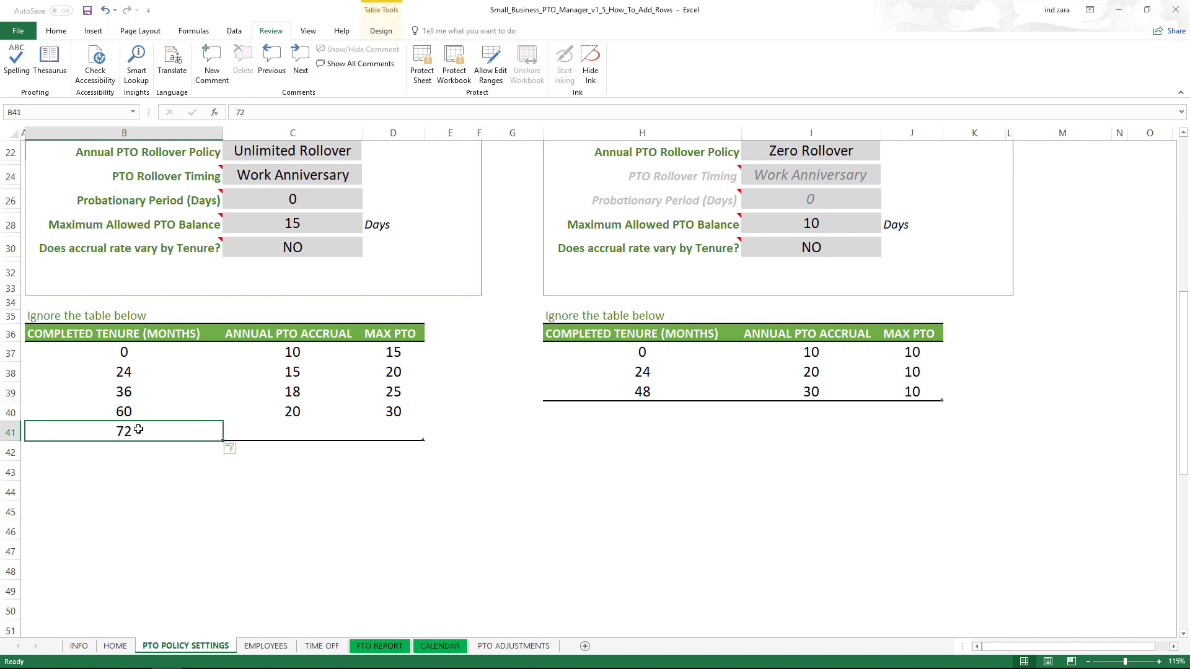
{"action": "right_click", "coordinate": [185, 434]}
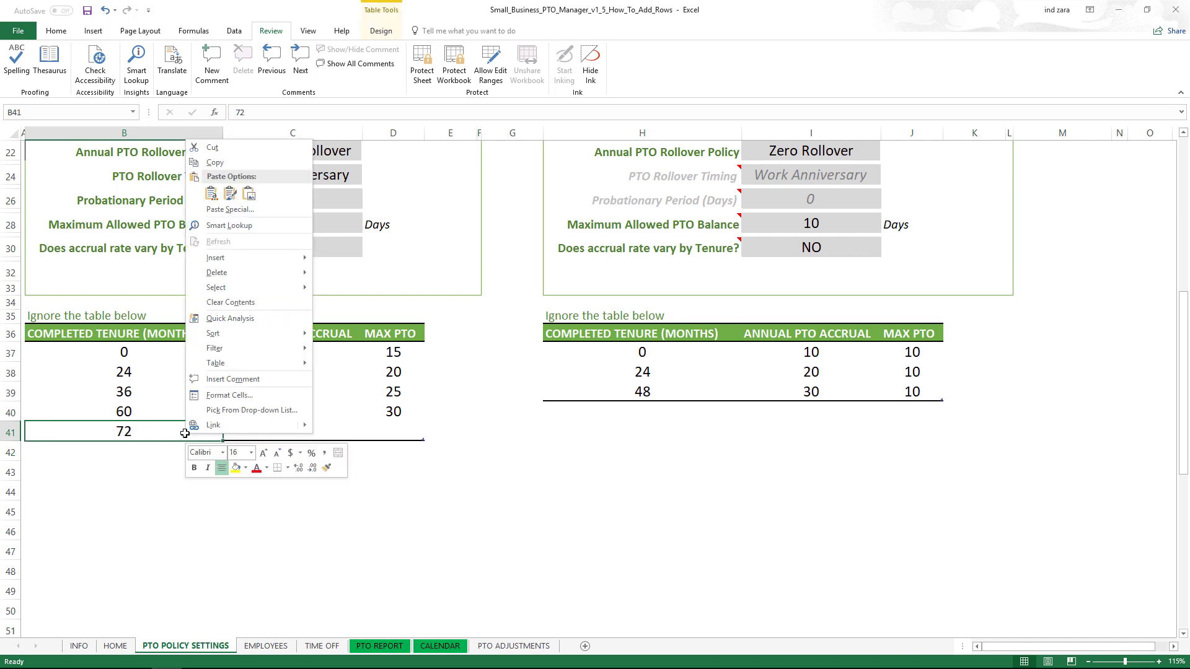
{"action": "mouse_move", "coordinate": [232, 273]}
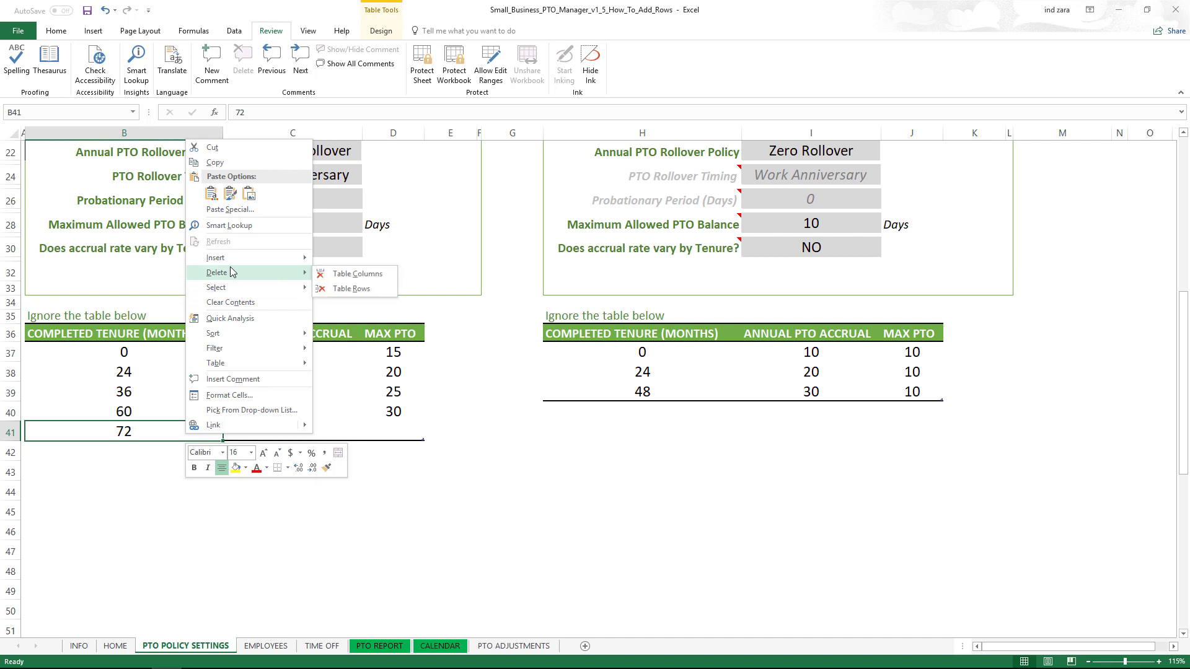
{"action": "left_click", "coordinate": [340, 290]}
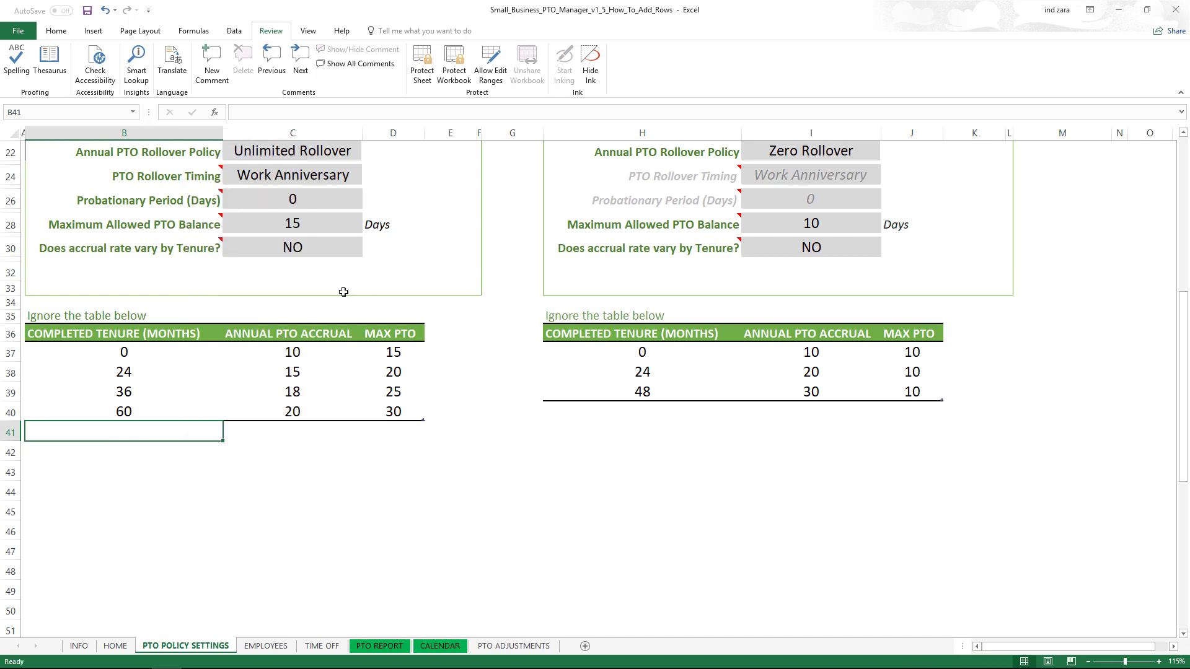
{"action": "left_click", "coordinate": [279, 449]}
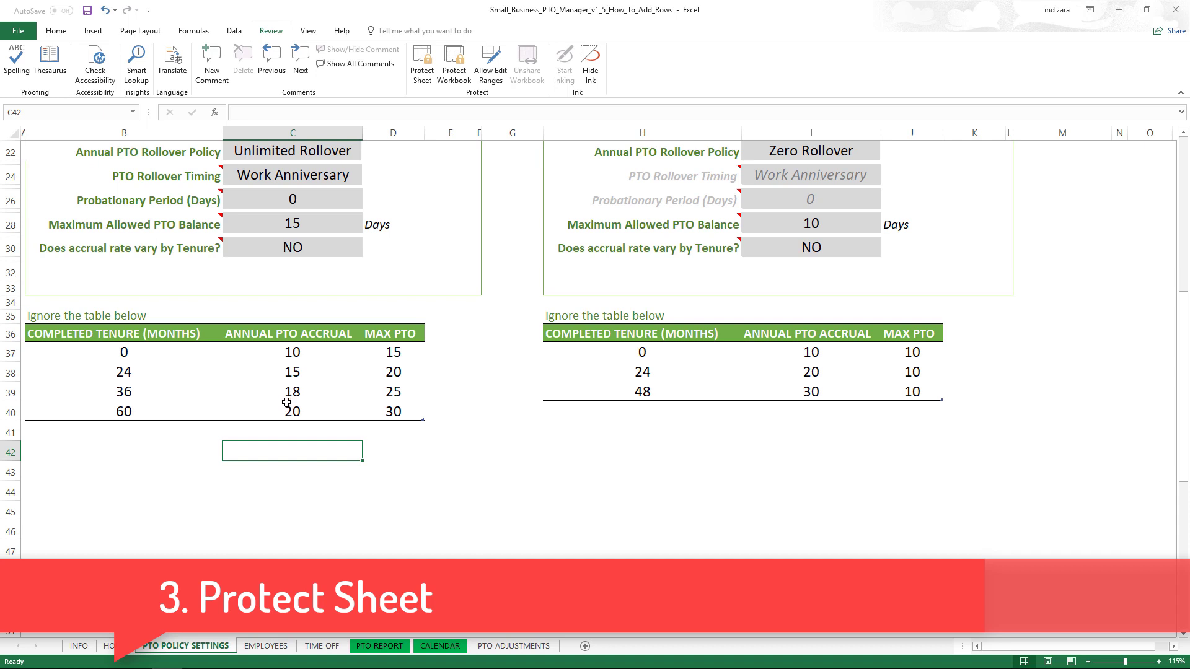
- Reprotect the sheet with Protect Sheet, entering a password and confirming it
{"action": "left_click", "coordinate": [427, 59]}
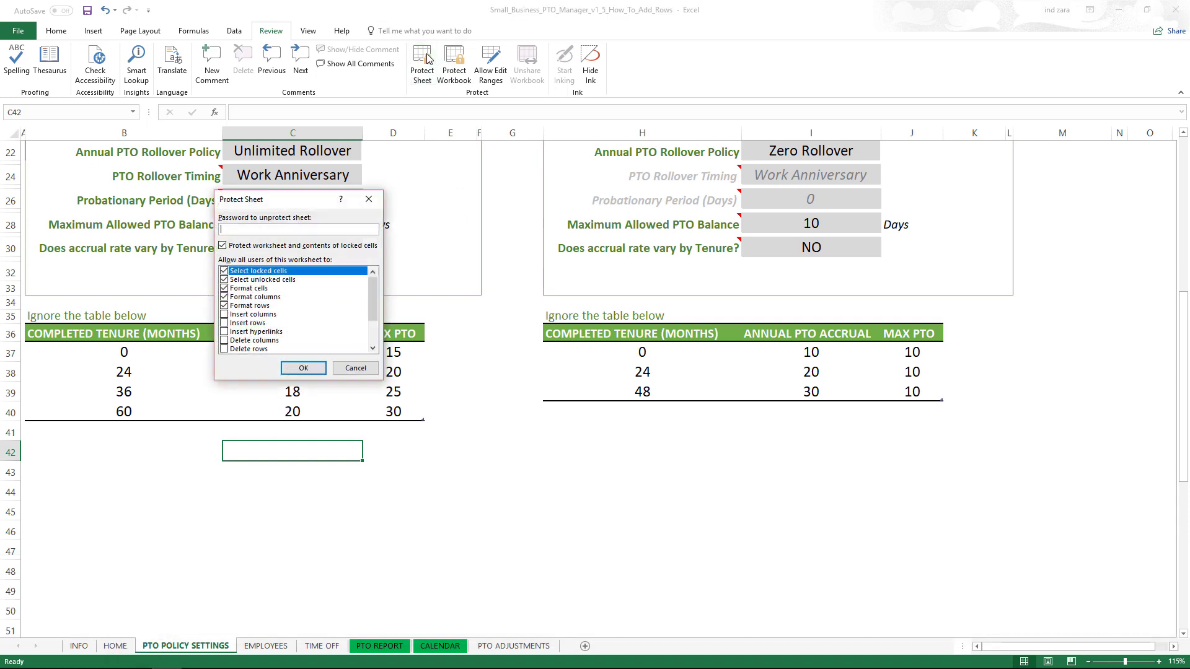
{"action": "type", "text": "1234567"}
{"action": "left_click", "coordinate": [303, 369]}
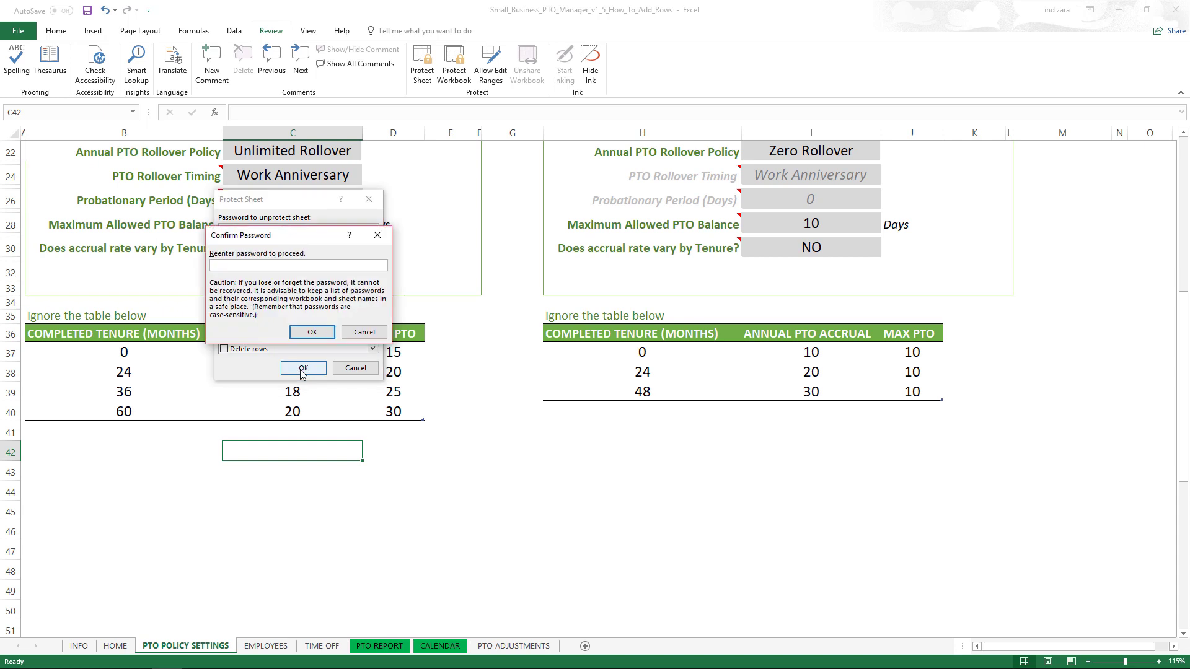
{"action": "type", "text": "123456"}
{"action": "left_click", "coordinate": [308, 333]}
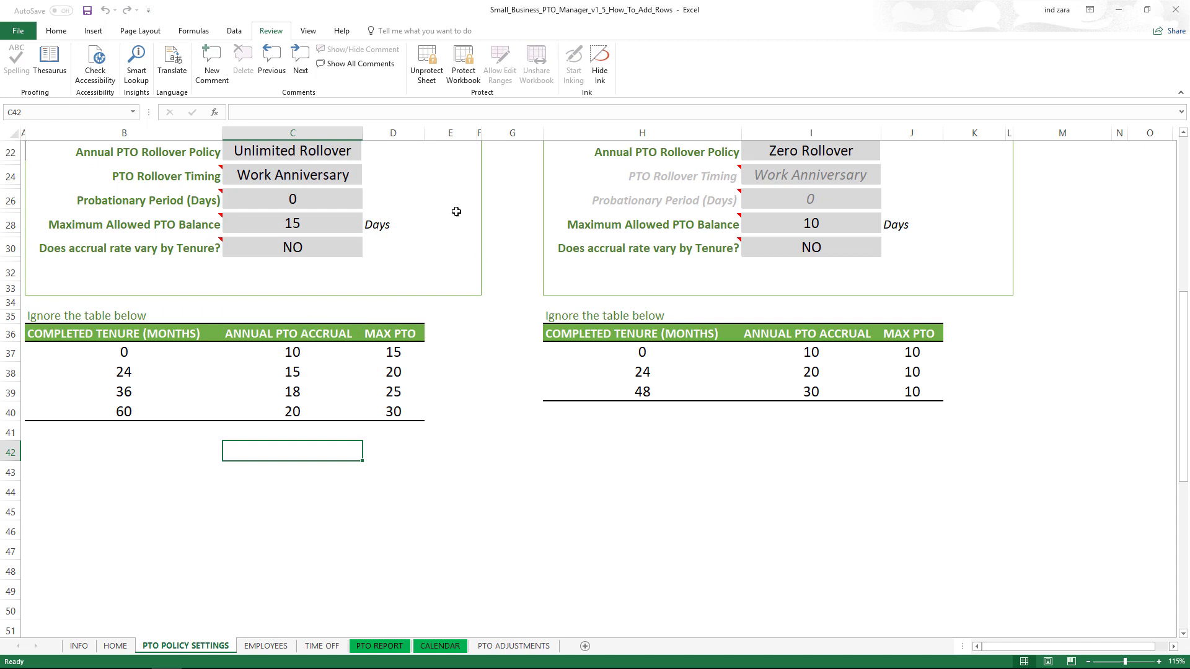
- Switch to the Home tab and scroll back up to the top of the policy sheet
{"action": "left_click", "coordinate": [52, 36]}
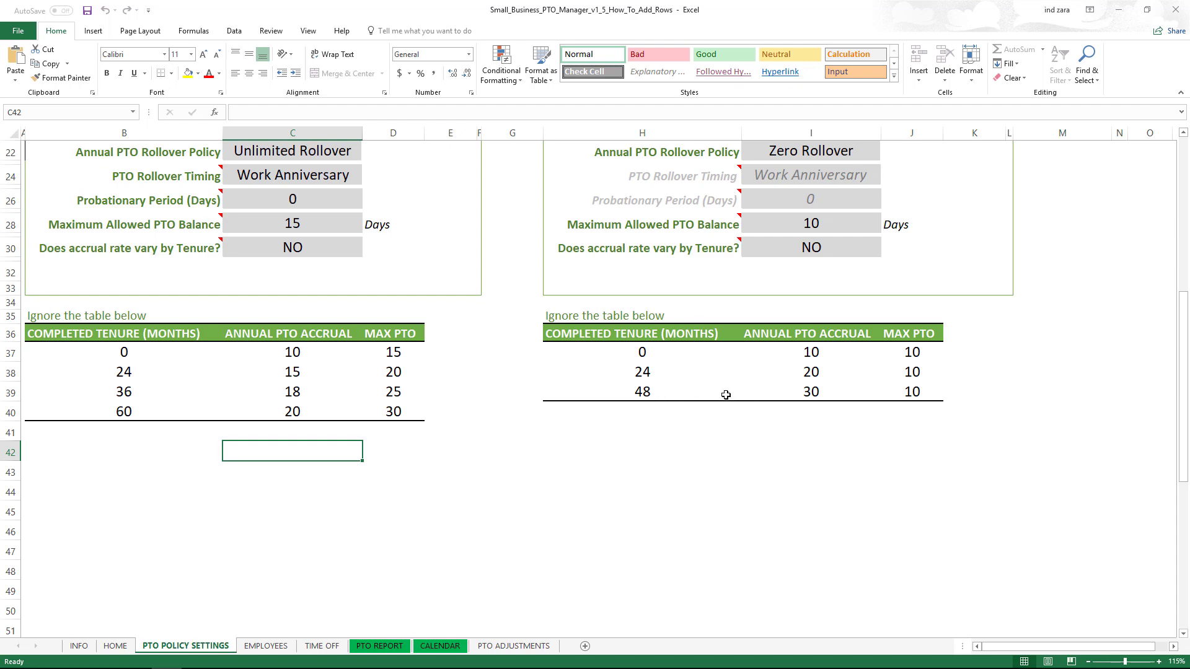
{"action": "scroll", "coordinate": [627, 352], "scroll_direction": "up", "scroll_amount": 4}
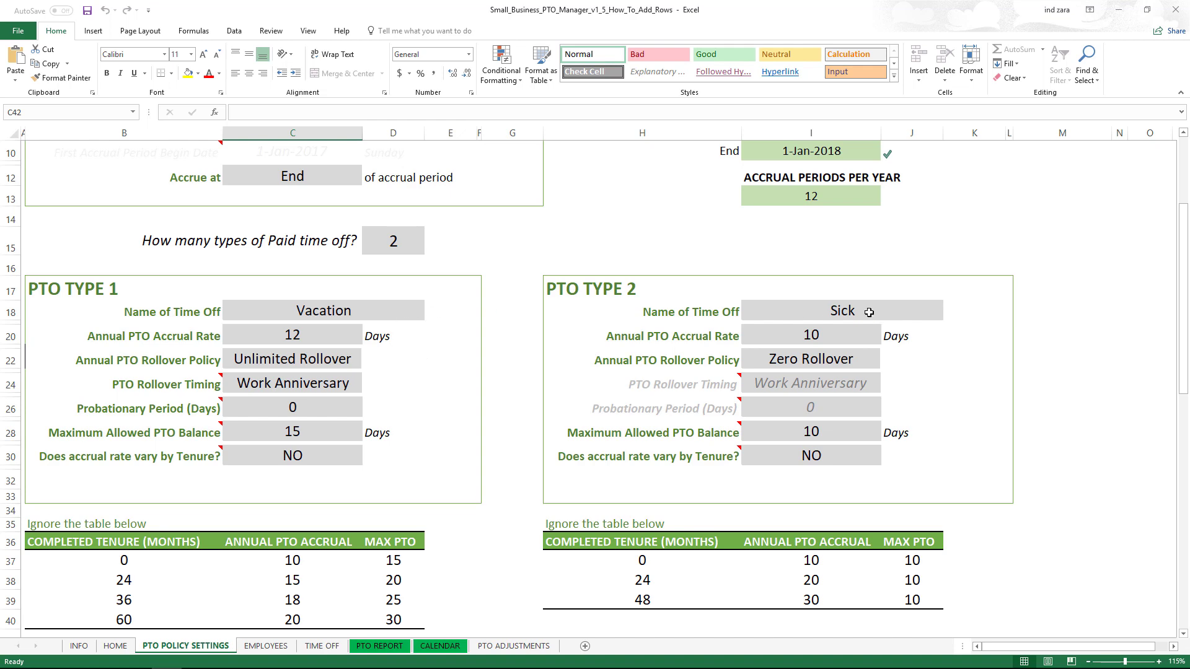
{"action": "mouse_move", "coordinate": [544, 424]}
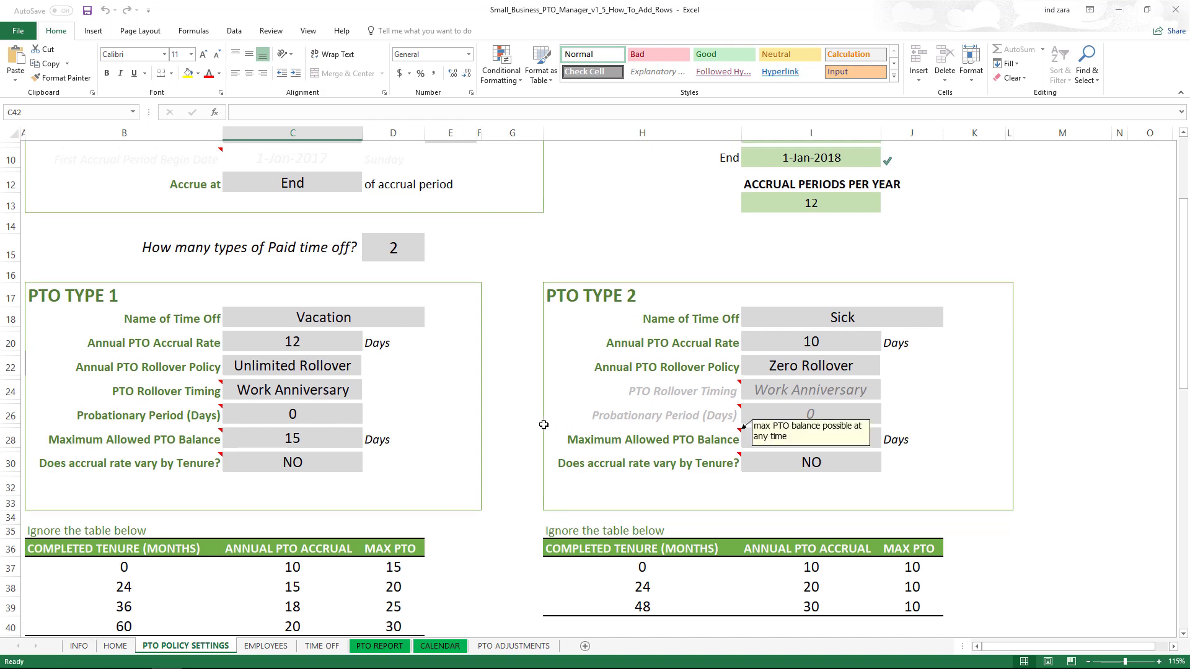
{"action": "scroll", "coordinate": [543, 425], "scroll_direction": "up", "scroll_amount": 2}
{"action": "scroll", "coordinate": [545, 409], "scroll_direction": "up", "scroll_amount": 1}
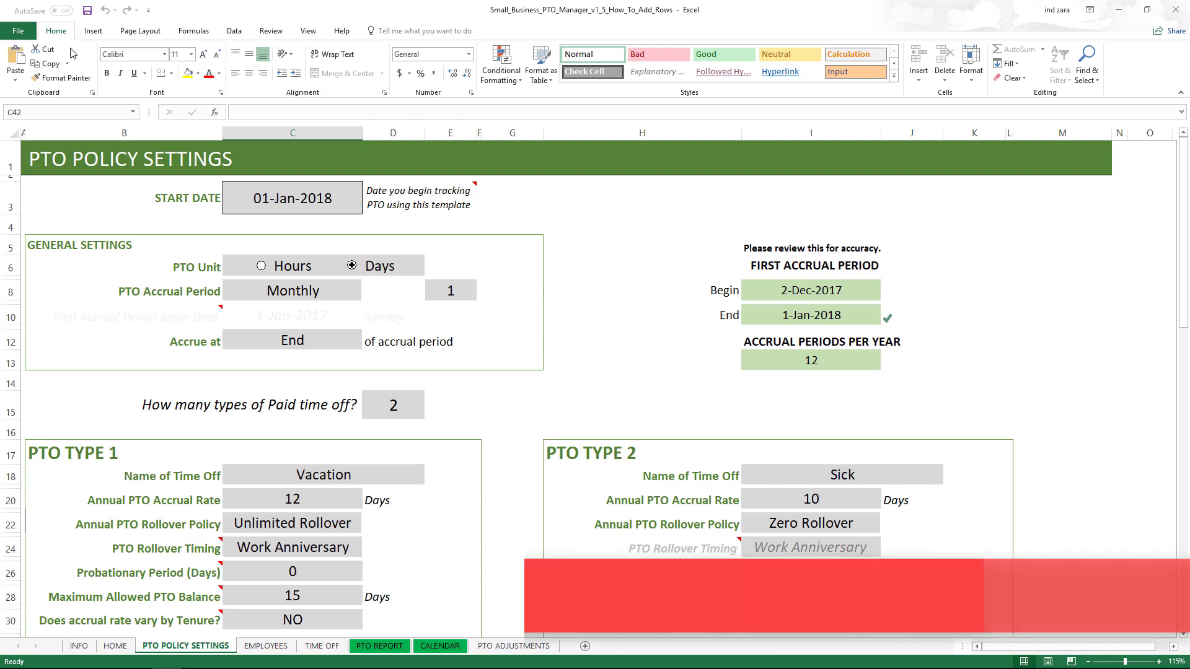
- Save the PTO Manager workbook from the Quick Access Toolbar, then scroll to look it over
{"action": "left_click", "coordinate": [88, 11]}
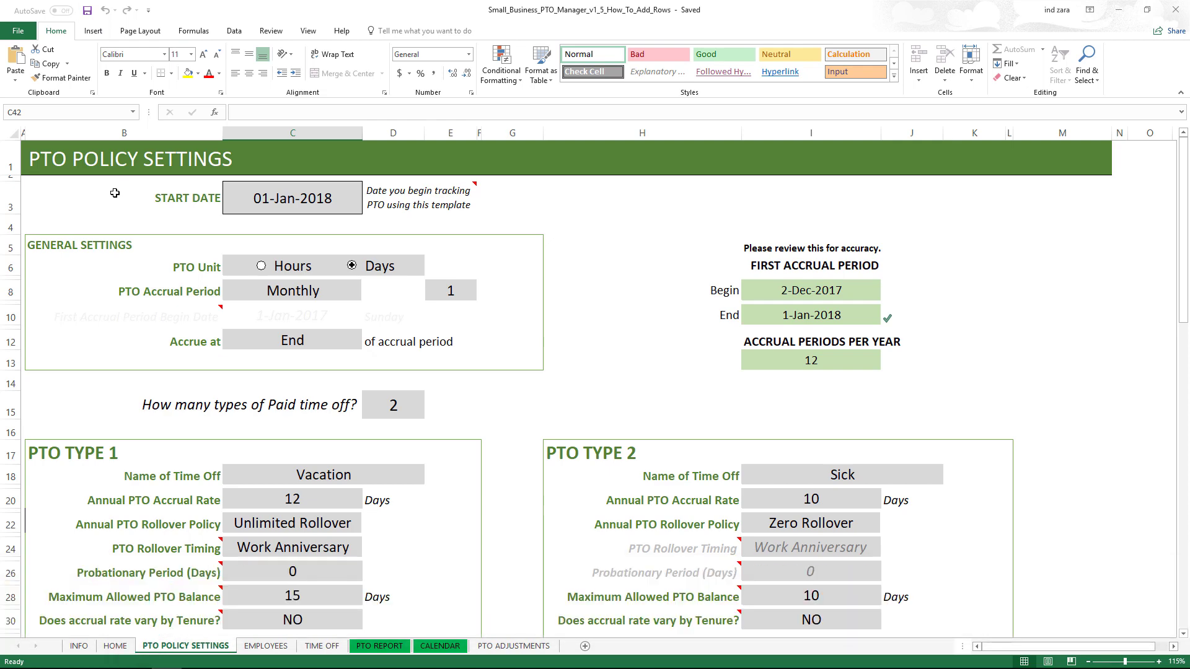
{"action": "scroll", "coordinate": [115, 193], "scroll_direction": "down", "scroll_amount": 6}
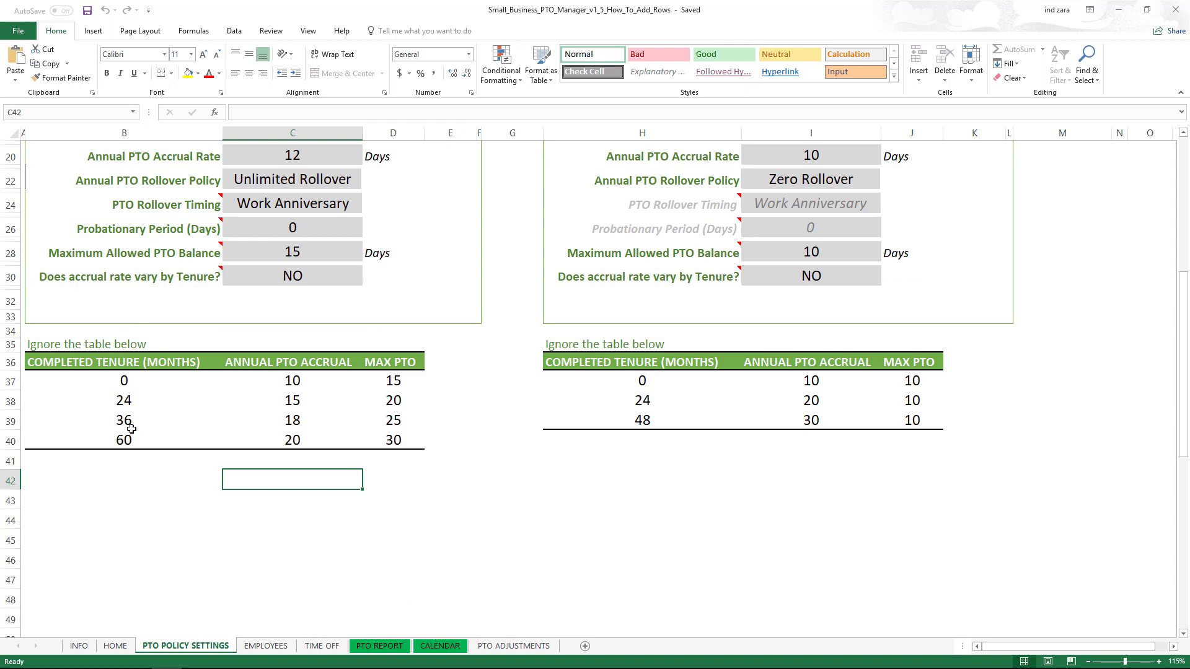
{"action": "scroll", "coordinate": [132, 429], "scroll_direction": "up", "scroll_amount": 5}
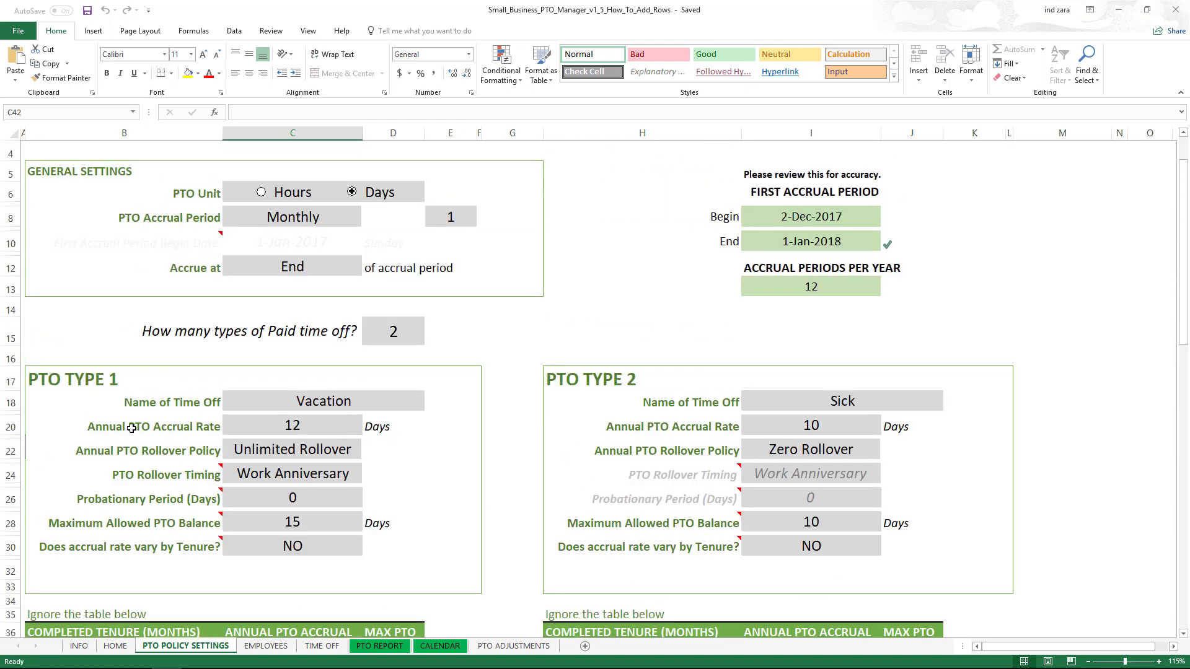
- Return to the Review tab and check the 60-month tenure cell in the table
{"action": "left_click", "coordinate": [271, 31]}
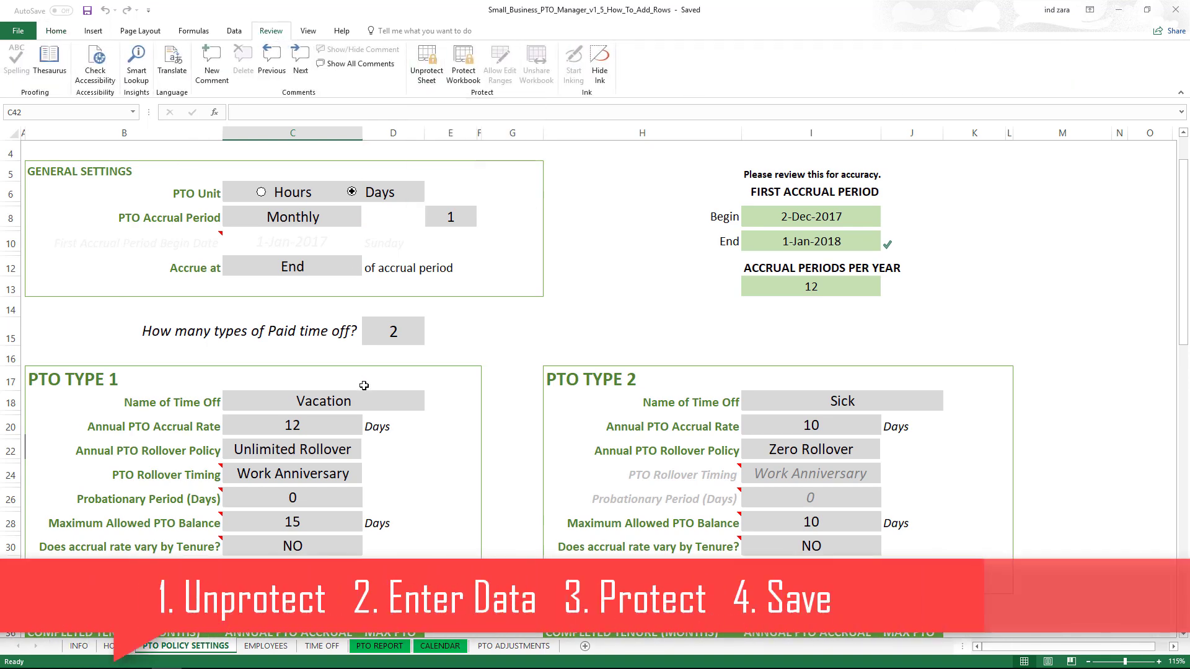
{"action": "scroll", "coordinate": [246, 396], "scroll_direction": "down", "scroll_amount": 5}
{"action": "left_click", "coordinate": [132, 441]}
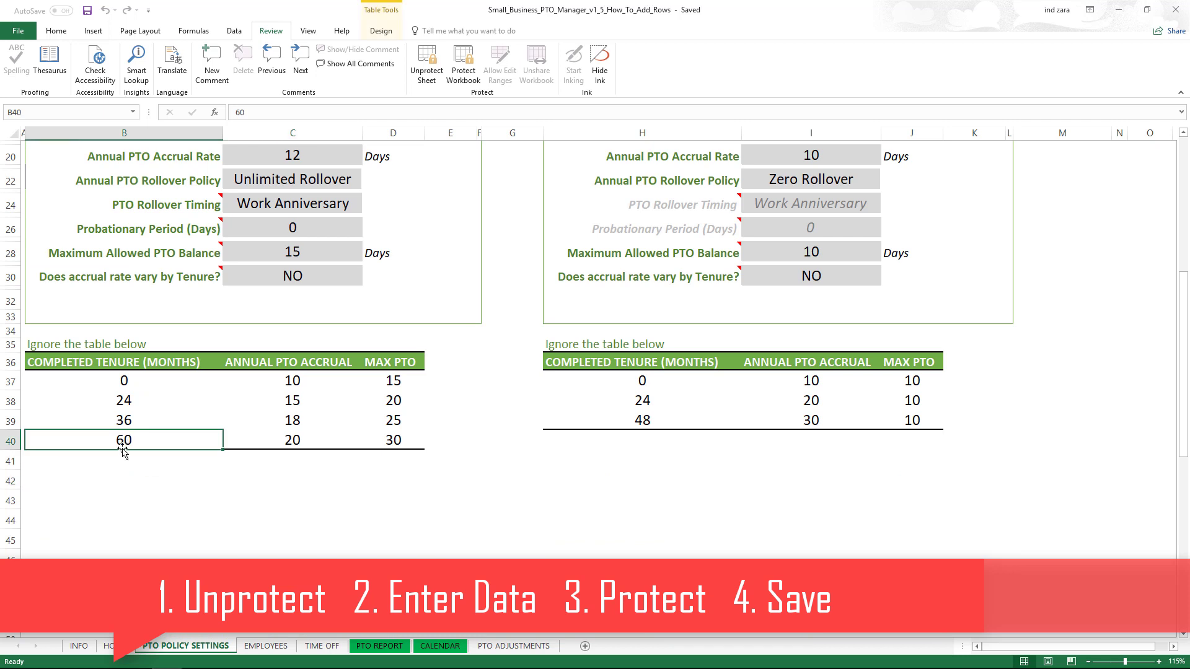
{"action": "key", "text": "Down"}
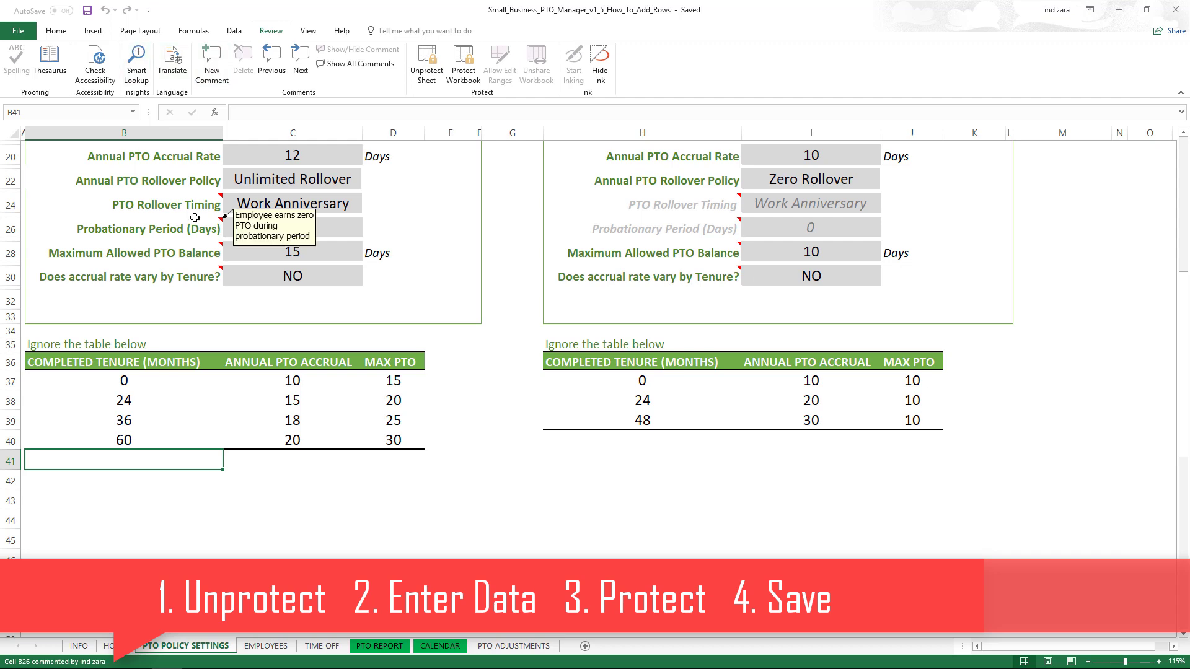
{"action": "scroll", "coordinate": [367, 325], "scroll_direction": "up", "scroll_amount": 2}
{"action": "scroll", "coordinate": [367, 326], "scroll_direction": "up", "scroll_amount": 4}
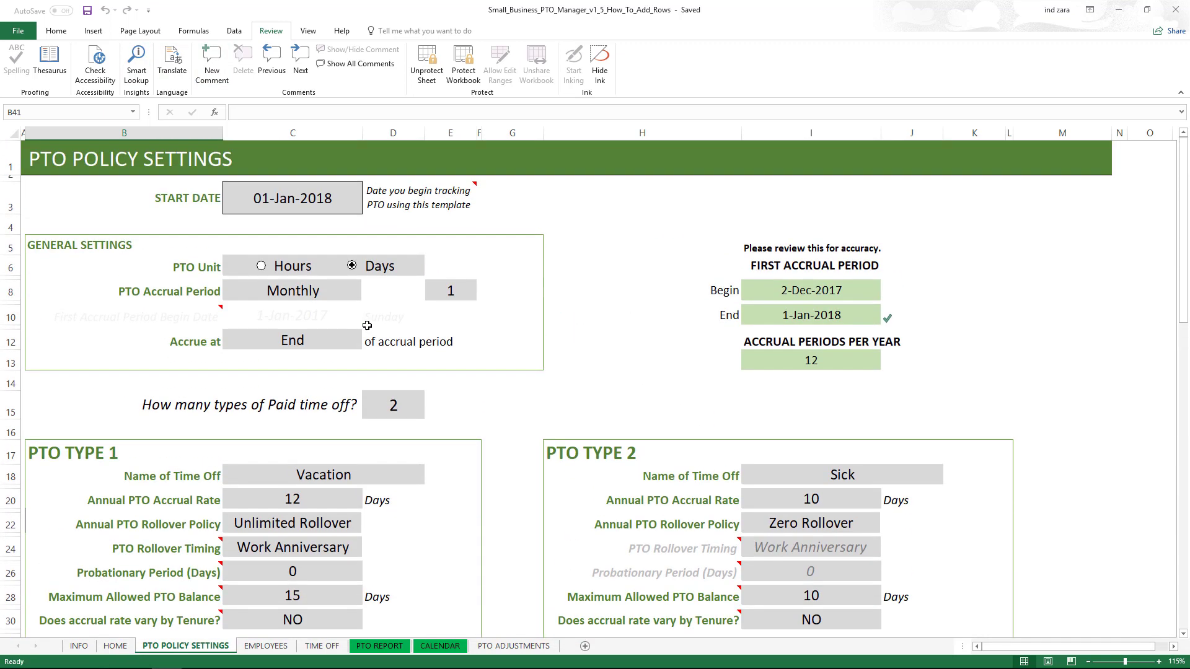